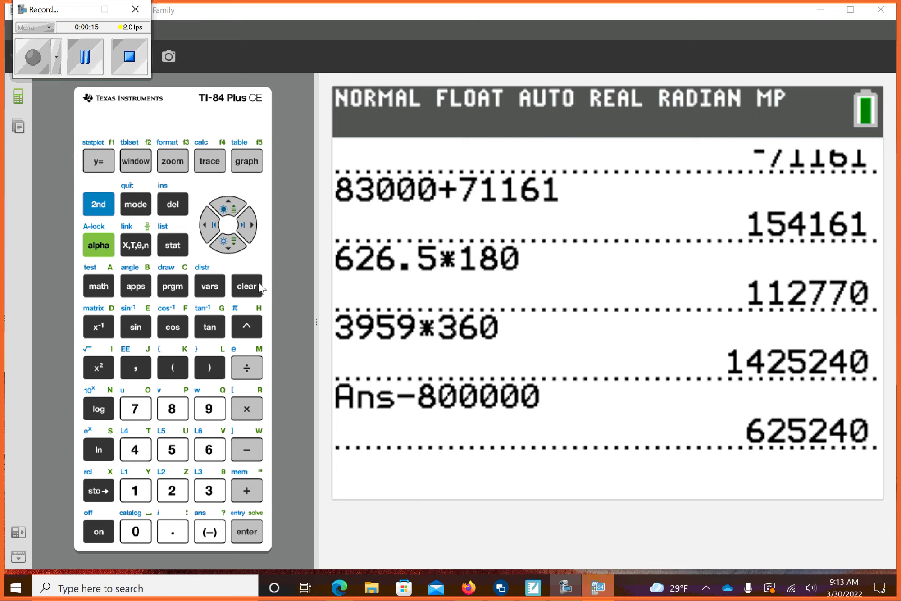
Erase the earlier calculations from the TI-84 home screen with the clear key.
left_click(255, 285)
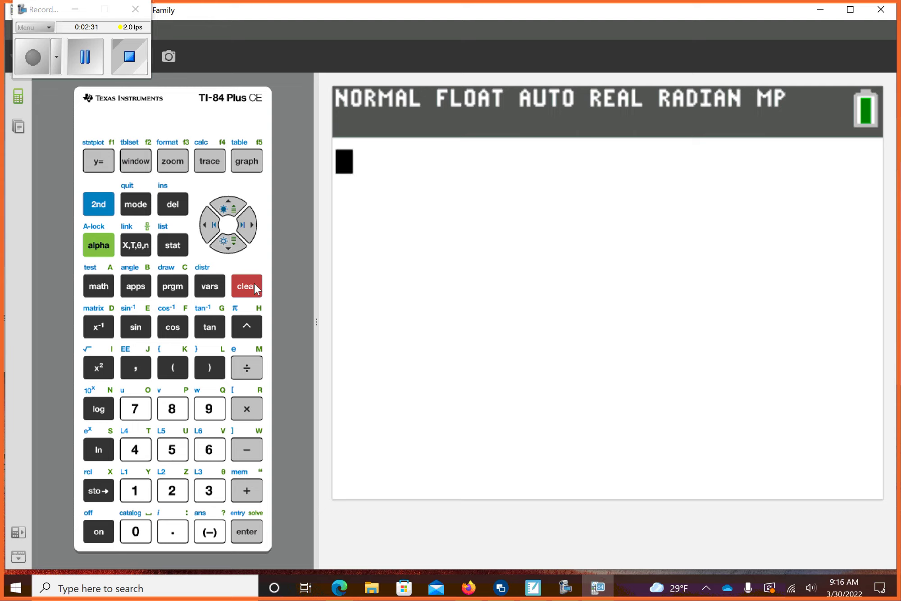
Open APPS > 1:Finance > 1:TVM Solver to show the 800000 loan values.
left_click(135, 285)
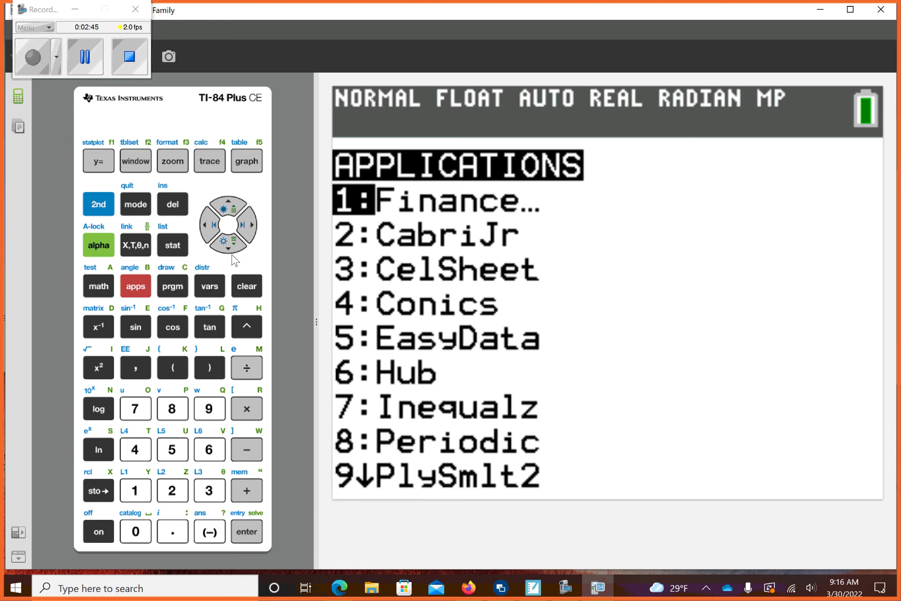
left_click(136, 490)
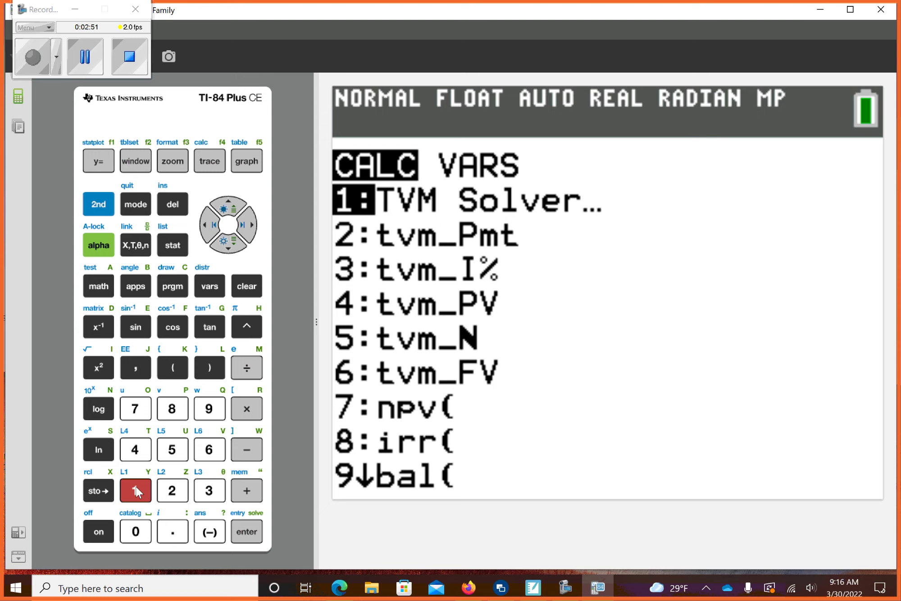
key("Return")
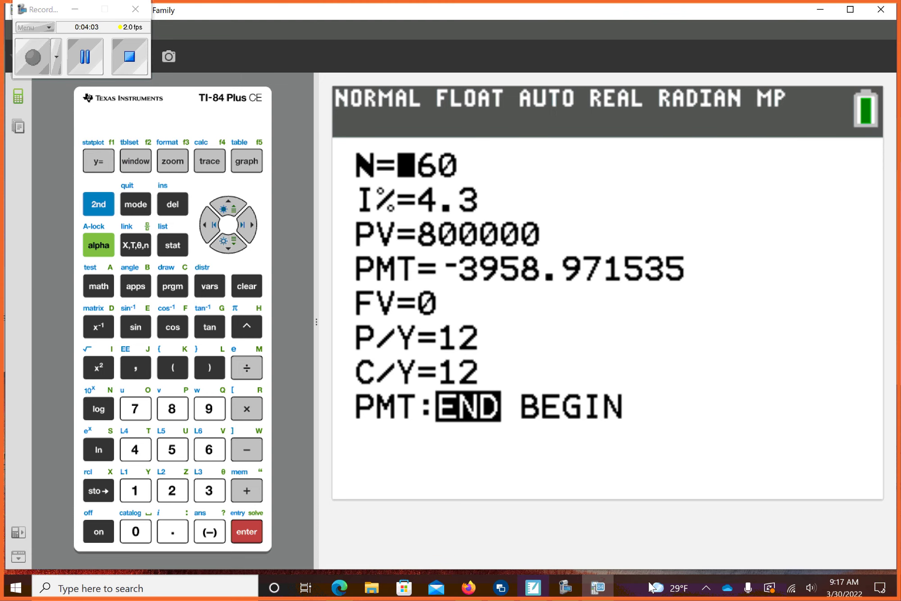
In SMART Notebook, write a boxed 'APPS' in red near the top.
left_click(535, 588)
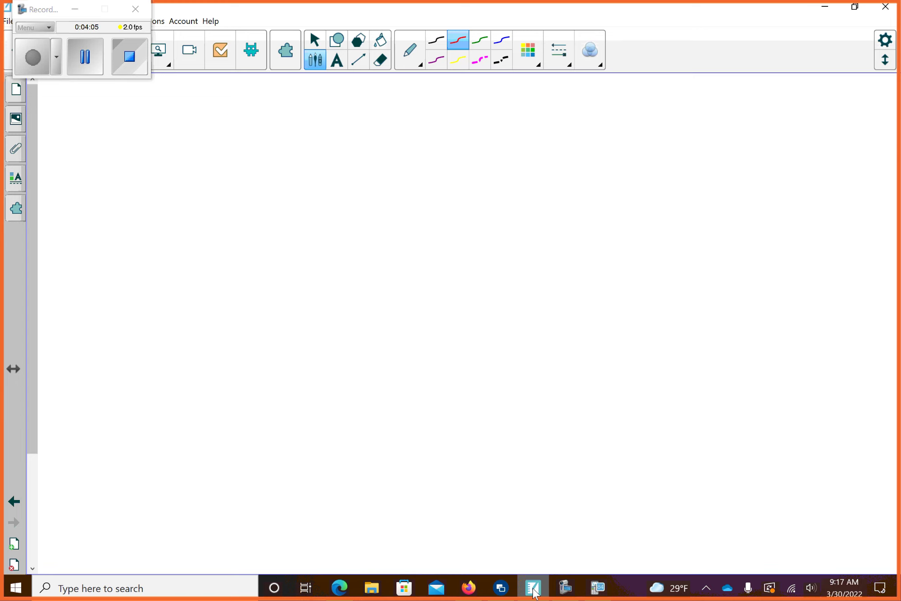
mouse_move(195, 181)
left_mouse_down()
mouse_move(227, 183)
mouse_move(226, 154)
left_mouse_up()
mouse_move(246, 131)
left_mouse_down()
mouse_move(246, 183)
mouse_move(248, 149)
left_mouse_up()
mouse_move(272, 135)
left_mouse_down()
mouse_move(276, 179)
mouse_move(276, 151)
left_mouse_up()
mouse_move(320, 118)
left_mouse_down()
mouse_move(307, 125)
mouse_move(305, 163)
left_mouse_up()
mouse_move(162, 209)
left_mouse_down()
mouse_move(370, 93)
mouse_move(165, 204)
left_mouse_up()
Write a circled '1 Finance' in red below APPS.
left_click_drag(191, 241, 193, 275)
left_click_drag(194, 221, 265, 272)
left_click_drag(257, 228, 293, 224)
left_click_drag(256, 256, 278, 251)
mouse_move(300, 228)
left_mouse_down()
mouse_move(298, 262)
mouse_move(398, 247)
left_mouse_up()
left_click_drag(417, 240, 419, 259)
mouse_move(432, 253)
left_mouse_down()
mouse_move(452, 239)
mouse_move(448, 260)
left_mouse_up()
Write an indented circled '1 TVM solver' in red, then select the blue pen.
left_click_drag(314, 310, 318, 354)
mouse_move(319, 291)
left_mouse_down()
mouse_move(338, 365)
mouse_move(337, 296)
mouse_move(431, 307)
left_mouse_up()
left_click_drag(391, 312, 397, 365)
mouse_move(435, 302)
left_mouse_down()
mouse_move(462, 301)
mouse_move(520, 350)
left_mouse_up()
left_click_drag(553, 313, 534, 343)
mouse_move(569, 319)
left_mouse_down()
mouse_move(559, 334)
mouse_move(569, 319)
left_mouse_up()
mouse_move(580, 293)
left_mouse_down()
mouse_move(584, 345)
mouse_move(618, 307)
left_mouse_up()
mouse_move(622, 324)
left_mouse_down()
mouse_move(637, 313)
mouse_move(634, 336)
left_mouse_up()
left_click_drag(642, 336, 669, 310)
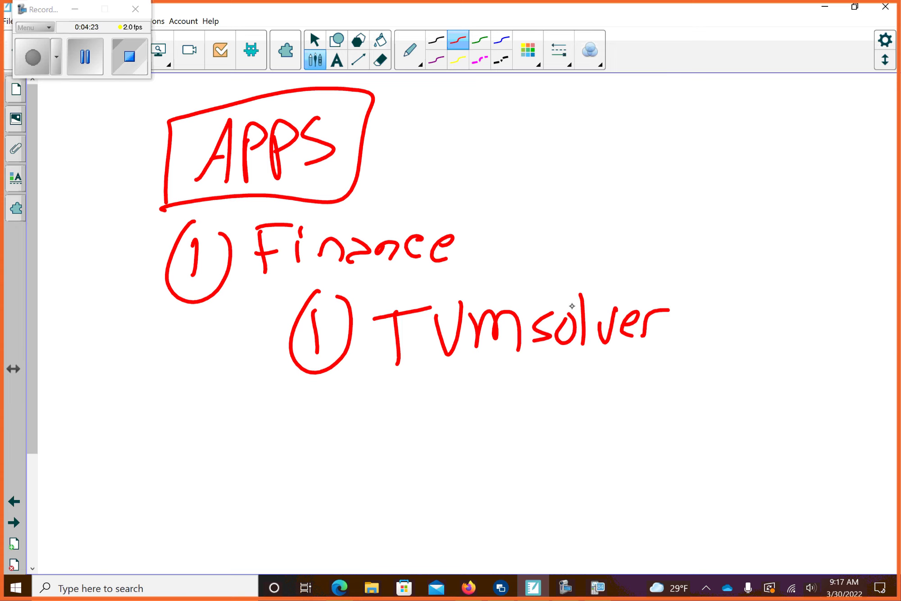
left_click(502, 41)
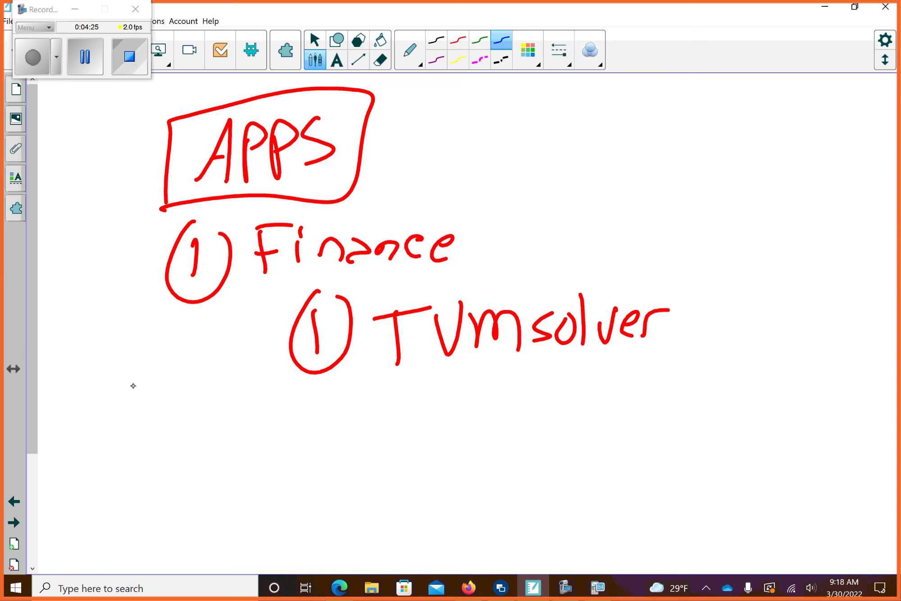
Write 'N = number of payments (12 x year)' in blue below the red notes.
left_click_drag(92, 447, 130, 395)
mouse_move(156, 417)
left_mouse_down()
mouse_move(176, 409)
mouse_move(174, 428)
mouse_move(252, 433)
mouse_move(272, 417)
mouse_move(295, 431)
mouse_move(341, 400)
mouse_move(392, 423)
left_mouse_up()
mouse_move(388, 411)
left_mouse_down()
mouse_move(458, 408)
mouse_move(473, 417)
left_mouse_up()
mouse_move(478, 401)
left_mouse_down()
mouse_move(486, 402)
mouse_move(479, 432)
left_mouse_up()
mouse_move(498, 419)
left_mouse_down()
mouse_move(507, 403)
mouse_move(568, 401)
mouse_move(582, 381)
mouse_move(578, 411)
left_mouse_up()
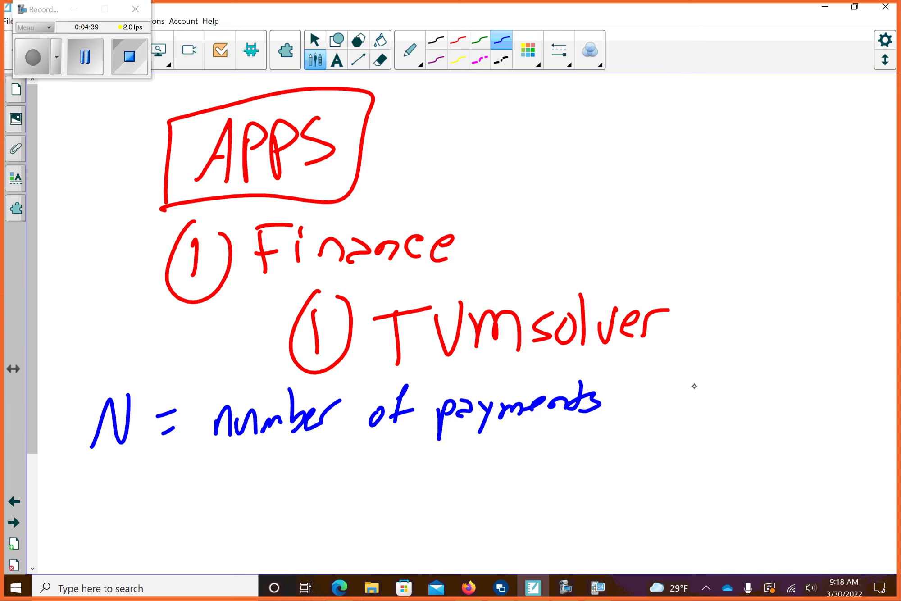
mouse_move(685, 384)
left_mouse_down()
mouse_move(684, 413)
mouse_move(711, 406)
left_mouse_up()
mouse_move(682, 361)
left_mouse_down()
mouse_move(684, 375)
mouse_move(729, 356)
mouse_move(750, 374)
mouse_move(752, 409)
mouse_move(737, 410)
mouse_move(778, 394)
mouse_move(778, 417)
left_mouse_up()
mouse_move(800, 399)
left_mouse_down()
mouse_move(798, 408)
mouse_move(812, 408)
mouse_move(843, 387)
left_mouse_up()
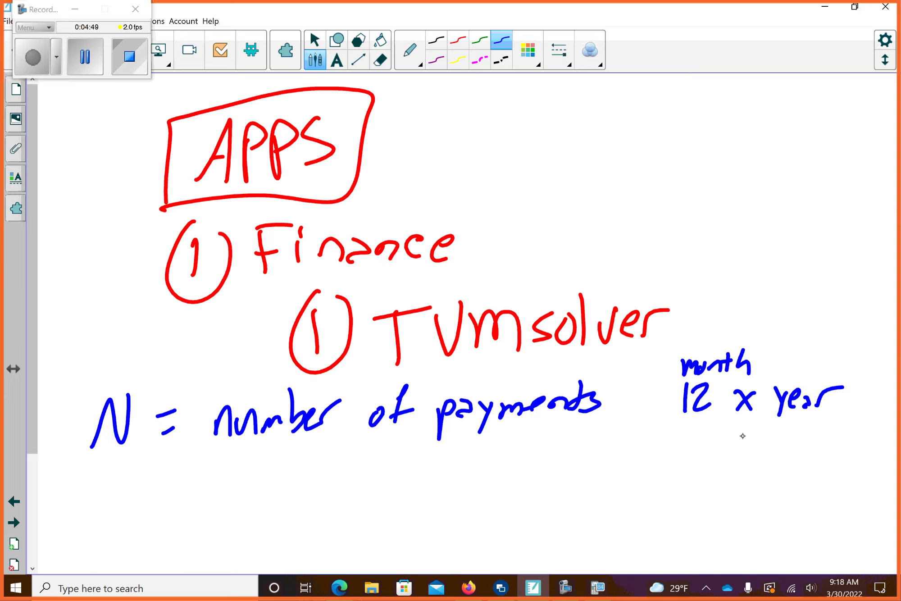
Start the next blue line with 'I = % (leave'.
mouse_move(117, 481)
left_mouse_down()
mouse_move(115, 513)
mouse_move(135, 506)
mouse_move(134, 472)
mouse_move(181, 485)
mouse_move(183, 497)
left_mouse_up()
left_click(171, 505)
left_click_drag(210, 476, 220, 508)
mouse_move(235, 492)
left_mouse_down()
mouse_move(230, 502)
mouse_move(242, 488)
left_mouse_up()
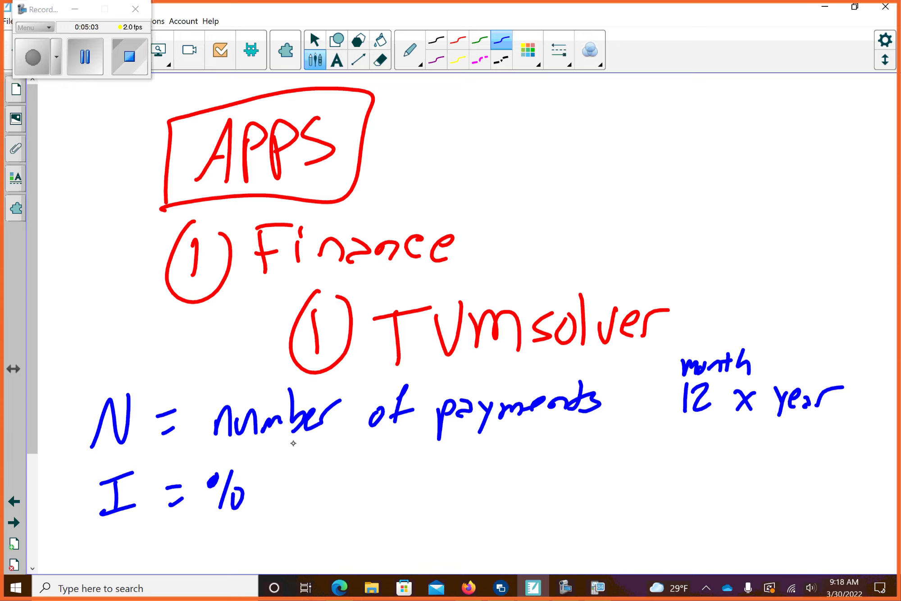
left_click_drag(322, 469, 320, 510)
left_click_drag(334, 476, 333, 508)
mouse_move(341, 495)
left_mouse_down()
mouse_move(346, 484)
mouse_move(345, 510)
left_mouse_up()
mouse_move(354, 492)
left_mouse_down()
mouse_move(356, 503)
mouse_move(379, 483)
mouse_move(399, 496)
left_mouse_up()
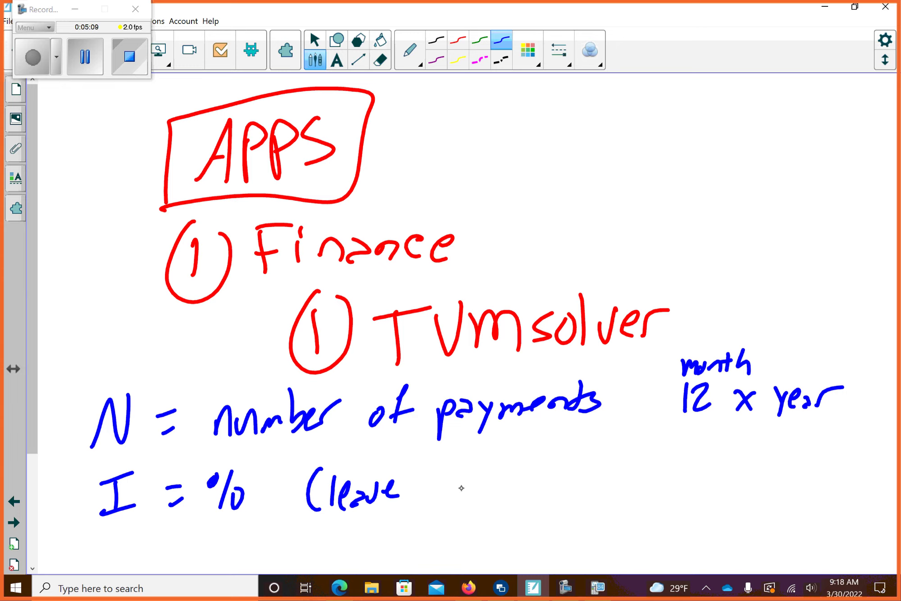
Finish the I line with '4.6% → 4.6)' and scroll the page down.
mouse_move(452, 470)
left_mouse_down()
mouse_move(470, 486)
mouse_move(466, 498)
left_mouse_up()
left_click(474, 495)
mouse_move(496, 467)
left_mouse_down()
mouse_move(483, 490)
mouse_move(508, 468)
mouse_move(510, 504)
left_mouse_up()
mouse_move(522, 489)
left_mouse_down()
mouse_move(552, 474)
mouse_move(535, 507)
left_mouse_up()
left_click_drag(574, 479, 623, 464)
mouse_move(600, 459)
left_mouse_down()
mouse_move(624, 463)
mouse_move(612, 489)
left_mouse_up()
mouse_move(655, 455)
left_mouse_down()
mouse_move(649, 471)
mouse_move(678, 472)
left_mouse_up()
left_click_drag(666, 448, 672, 491)
left_click(681, 481)
mouse_move(720, 449)
left_mouse_down()
mouse_move(703, 490)
mouse_move(705, 477)
left_mouse_up()
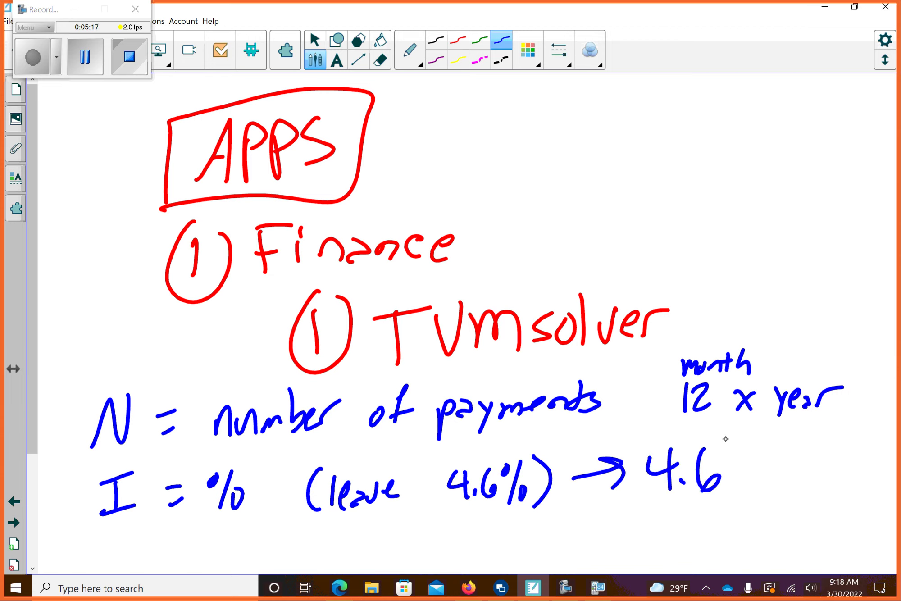
left_click_drag(32, 340, 31, 451)
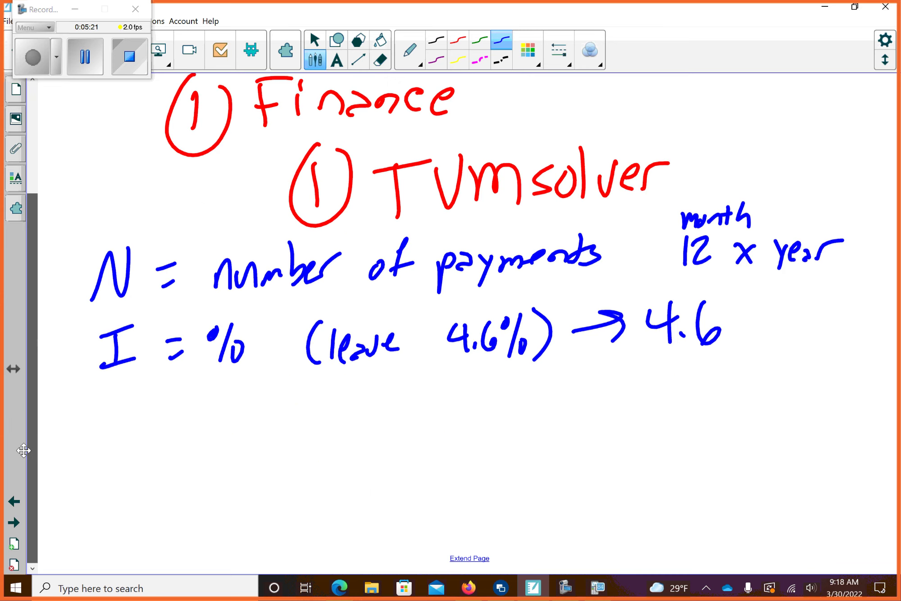
Write 'PV – previous value' in blue below the I line.
mouse_move(104, 422)
left_mouse_down()
mouse_move(114, 460)
mouse_move(118, 432)
left_mouse_up()
mouse_move(135, 417)
left_mouse_down()
mouse_move(148, 450)
mouse_move(151, 406)
left_mouse_up()
left_click_drag(180, 422, 202, 419)
mouse_move(255, 409)
left_mouse_down()
mouse_move(258, 438)
mouse_move(262, 417)
left_mouse_up()
left_click_drag(278, 419, 291, 396)
mouse_move(306, 399)
left_mouse_down()
mouse_move(299, 411)
mouse_move(307, 418)
left_mouse_up()
left_click_drag(316, 396, 336, 392)
mouse_move(336, 400)
left_mouse_down()
mouse_move(338, 413)
mouse_move(347, 400)
left_mouse_up()
left_click_drag(357, 400, 373, 413)
left_click_drag(382, 396, 374, 414)
mouse_move(432, 400)
left_mouse_down()
mouse_move(473, 415)
mouse_move(504, 397)
mouse_move(508, 411)
left_mouse_up()
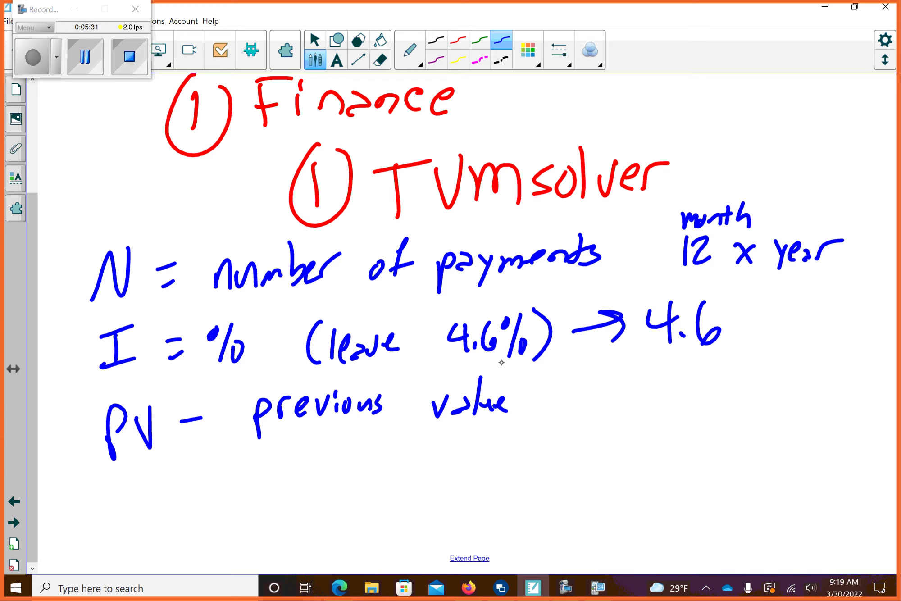
Add '(start 0, loan amount)' after previous value.
left_click_drag(582, 375, 573, 437)
mouse_move(609, 379)
left_mouse_down()
mouse_move(599, 394)
mouse_move(609, 400)
mouse_move(634, 383)
mouse_move(692, 377)
left_mouse_up()
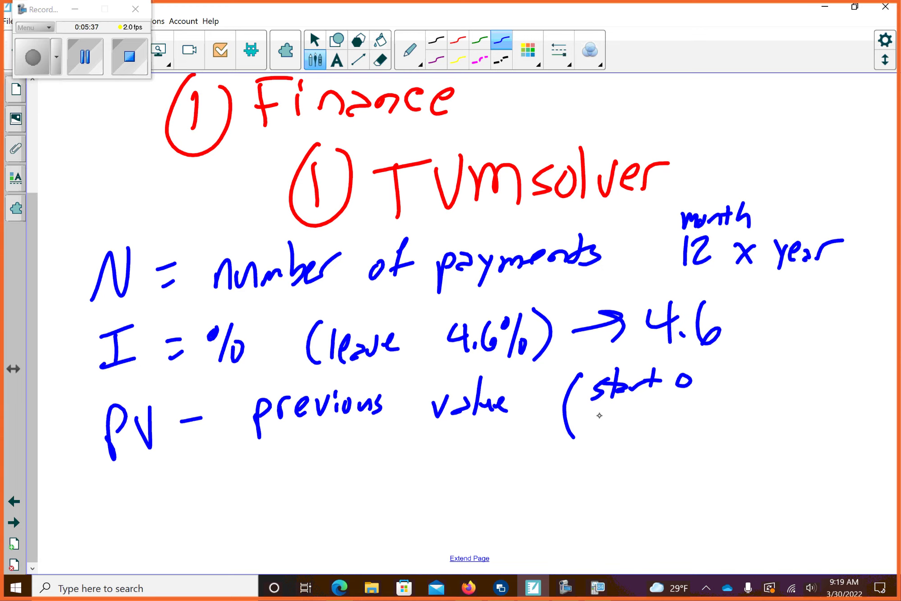
mouse_move(606, 411)
left_mouse_down()
mouse_move(603, 437)
mouse_move(614, 426)
left_mouse_up()
mouse_move(620, 421)
left_mouse_down()
mouse_move(621, 434)
mouse_move(657, 432)
mouse_move(786, 411)
left_mouse_up()
mouse_move(774, 344)
left_mouse_down()
mouse_move(799, 419)
mouse_move(781, 437)
left_mouse_up()
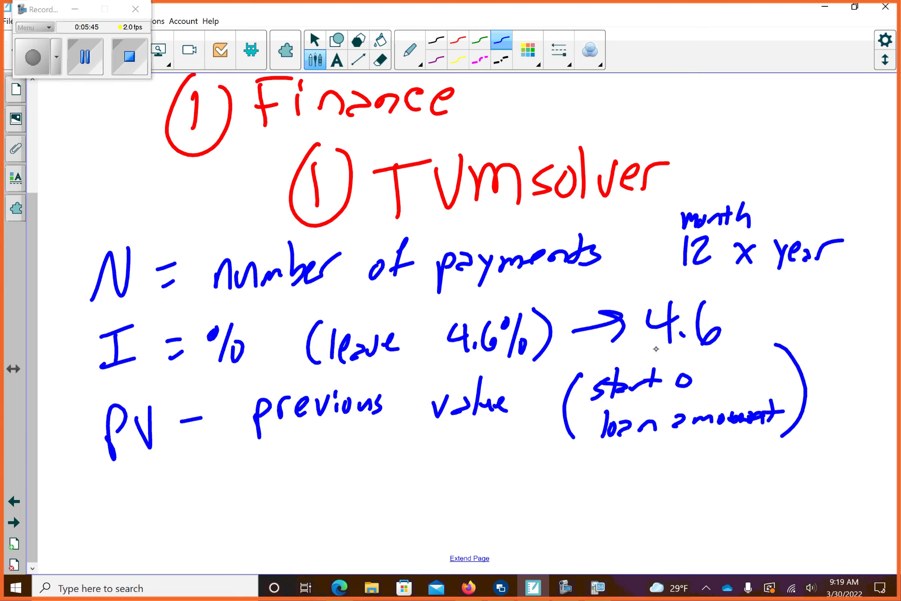
Write 'PMT – Payment' in blue below the PV line.
mouse_move(110, 504)
left_mouse_down()
mouse_move(115, 522)
mouse_move(125, 490)
left_mouse_up()
mouse_move(138, 505)
left_mouse_down()
mouse_move(150, 514)
mouse_move(167, 509)
left_mouse_up()
mouse_move(179, 477)
left_mouse_down()
mouse_move(181, 495)
mouse_move(195, 473)
left_mouse_up()
left_click_drag(180, 495, 182, 511)
left_click_drag(230, 491, 262, 488)
mouse_move(292, 454)
left_mouse_down()
mouse_move(298, 490)
mouse_move(301, 476)
left_mouse_up()
mouse_move(324, 471)
left_mouse_down()
mouse_move(316, 484)
mouse_move(336, 500)
mouse_move(369, 477)
mouse_move(394, 473)
mouse_move(408, 485)
left_mouse_up()
left_click(432, 448)
left_click_drag(432, 448, 427, 481)
left_click_drag(421, 469, 448, 460)
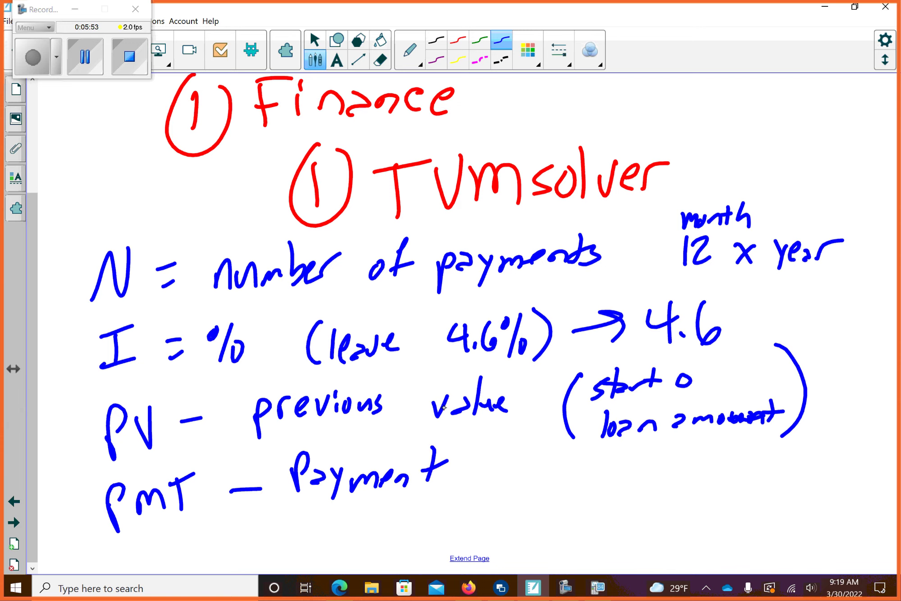
Write 'FV → could pay' in blue below the PMT line.
scroll(426, 484, "down", 5)
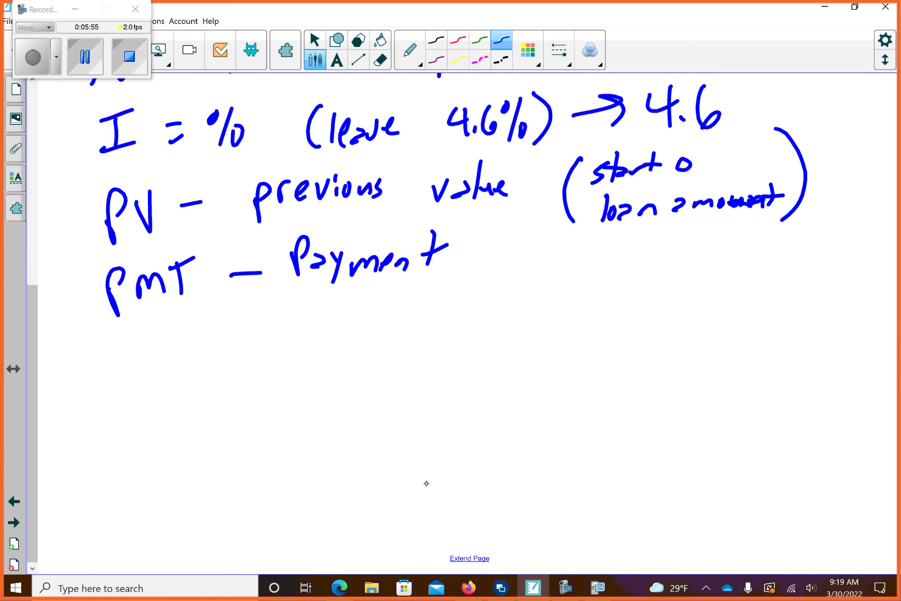
mouse_move(130, 354)
left_mouse_down()
mouse_move(137, 388)
mouse_move(148, 343)
left_mouse_up()
mouse_move(128, 378)
left_mouse_down()
mouse_move(178, 344)
mouse_move(250, 349)
left_mouse_up()
left_click_drag(228, 341, 248, 362)
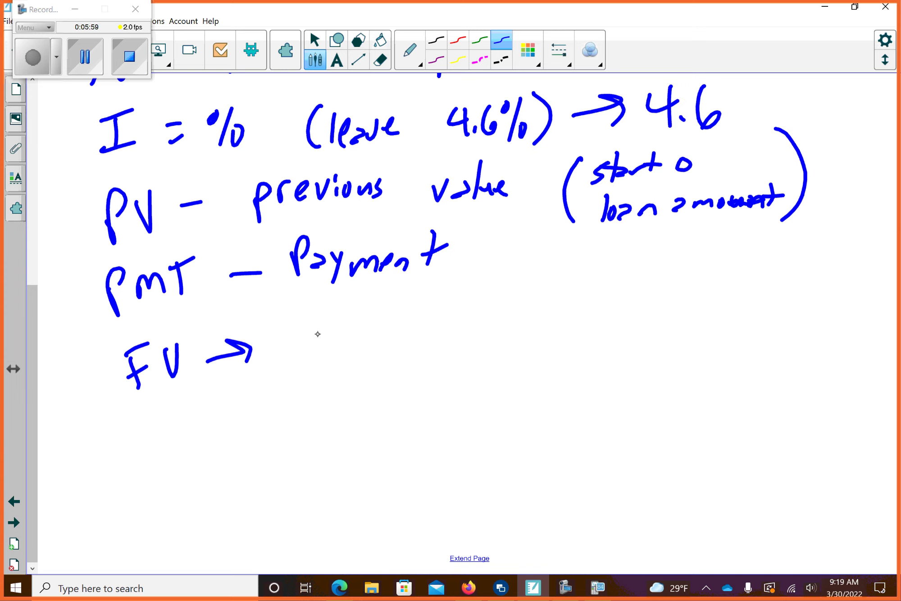
left_click_drag(319, 325, 311, 358)
left_click_drag(335, 335, 365, 332)
left_click_drag(370, 306, 372, 352)
mouse_move(391, 333)
left_mouse_down()
mouse_move(384, 344)
mouse_move(396, 345)
left_mouse_up()
mouse_move(450, 312)
left_mouse_down()
mouse_move(452, 350)
mouse_move(460, 328)
left_mouse_up()
mouse_move(471, 310)
left_mouse_down()
mouse_move(483, 321)
mouse_move(471, 325)
left_mouse_up()
left_click_drag(489, 310, 494, 325)
mouse_move(504, 310)
left_mouse_down()
mouse_move(492, 337)
mouse_move(512, 324)
left_mouse_up()
left_click(516, 316)
Continue the FV note with 'paying down loan → 0'.
mouse_move(522, 319)
left_mouse_down()
mouse_move(534, 312)
mouse_move(537, 322)
left_mouse_up()
left_click_drag(552, 315, 546, 339)
left_click_drag(595, 301, 584, 321)
left_click_drag(604, 280, 604, 320)
mouse_move(618, 306)
left_mouse_down()
mouse_move(613, 321)
mouse_move(649, 316)
mouse_move(656, 295)
left_mouse_up()
left_click_drag(668, 302, 688, 314)
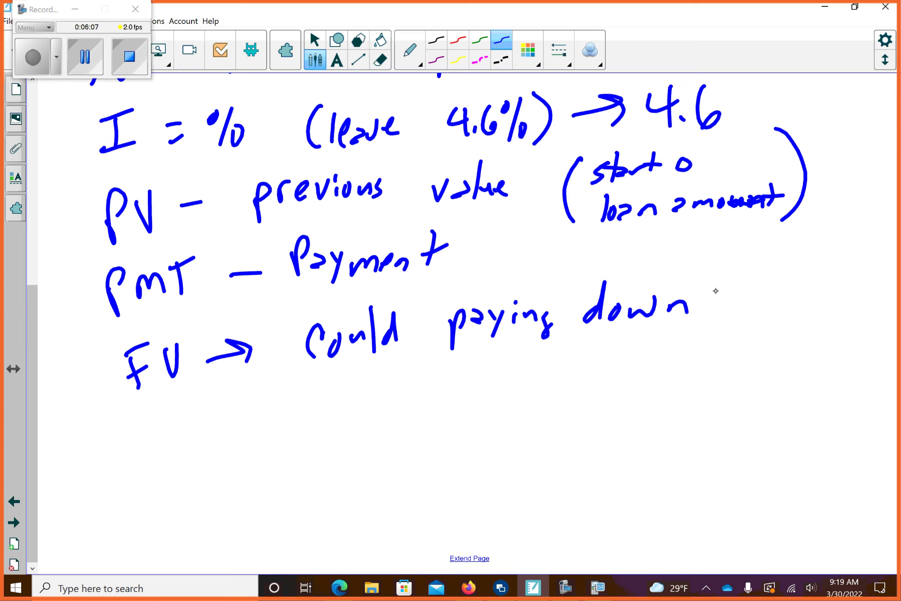
left_click_drag(744, 283, 735, 311)
mouse_move(759, 294)
left_mouse_down()
mouse_move(801, 304)
mouse_move(872, 290)
left_mouse_up()
left_click(814, 295)
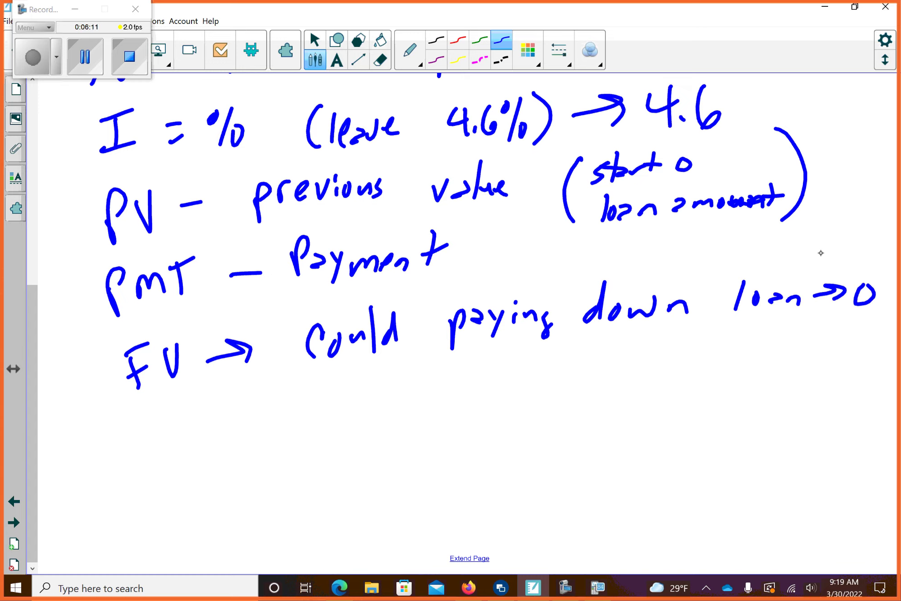
Add a second FV line underneath ending in 'huge saving'.
left_click_drag(332, 381, 330, 431)
left_click_drag(350, 376, 348, 424)
left_click_drag(324, 409, 379, 412)
mouse_move(393, 394)
left_mouse_down()
mouse_move(393, 409)
mouse_move(418, 418)
mouse_move(383, 419)
left_mouse_up()
mouse_move(470, 402)
left_mouse_down()
mouse_move(482, 388)
mouse_move(530, 392)
mouse_move(549, 368)
mouse_move(567, 385)
mouse_move(596, 376)
left_mouse_up()
mouse_move(668, 363)
left_mouse_down()
mouse_move(650, 387)
mouse_move(703, 376)
left_mouse_up()
mouse_move(710, 376)
left_mouse_down()
mouse_move(709, 387)
mouse_move(706, 366)
left_mouse_up()
mouse_move(716, 387)
left_mouse_down()
mouse_move(735, 380)
mouse_move(728, 409)
left_mouse_up()
left_click_drag(113, 466, 138, 498)
mouse_move(148, 462)
left_mouse_down()
mouse_move(163, 475)
mouse_move(161, 496)
left_mouse_up()
mouse_move(139, 518)
left_mouse_down()
mouse_move(131, 525)
mouse_move(143, 545)
left_mouse_up()
left_click_drag(153, 516, 148, 555)
mouse_move(168, 527)
left_mouse_down()
mouse_move(159, 561)
mouse_move(174, 548)
left_mouse_up()
left_click_drag(192, 471, 216, 469)
left_click_drag(200, 488, 233, 486)
mouse_move(242, 461)
left_mouse_down()
mouse_move(243, 484)
mouse_move(261, 487)
left_mouse_up()
mouse_move(191, 538)
left_mouse_down()
mouse_move(216, 529)
mouse_move(219, 546)
left_mouse_up()
left_click_drag(235, 531, 235, 550)
mouse_move(239, 526)
left_mouse_down()
mouse_move(246, 549)
mouse_move(263, 547)
left_mouse_up()
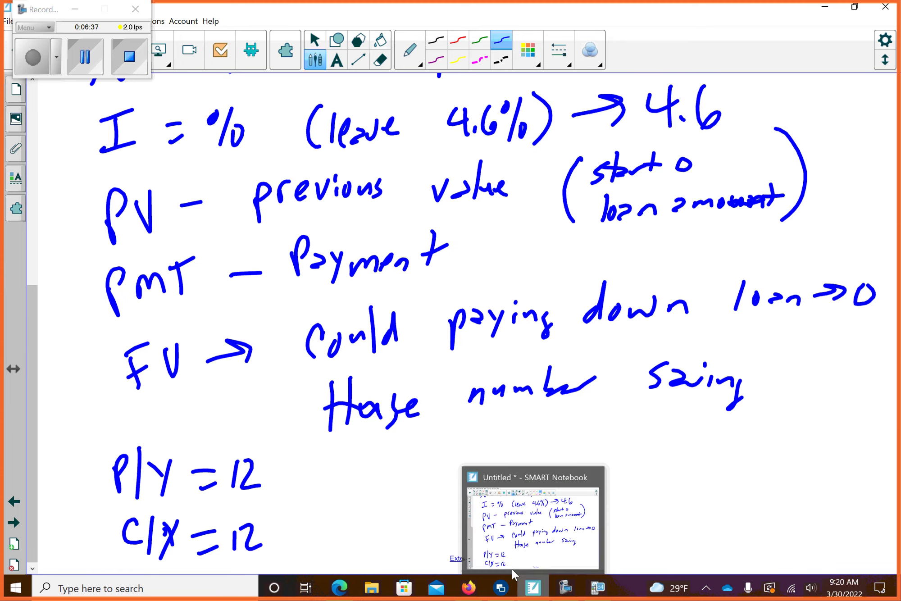
Return to the TI-SmartView CE emulator showing N=360, I%=4.3, PV=800000.
left_click(592, 577)
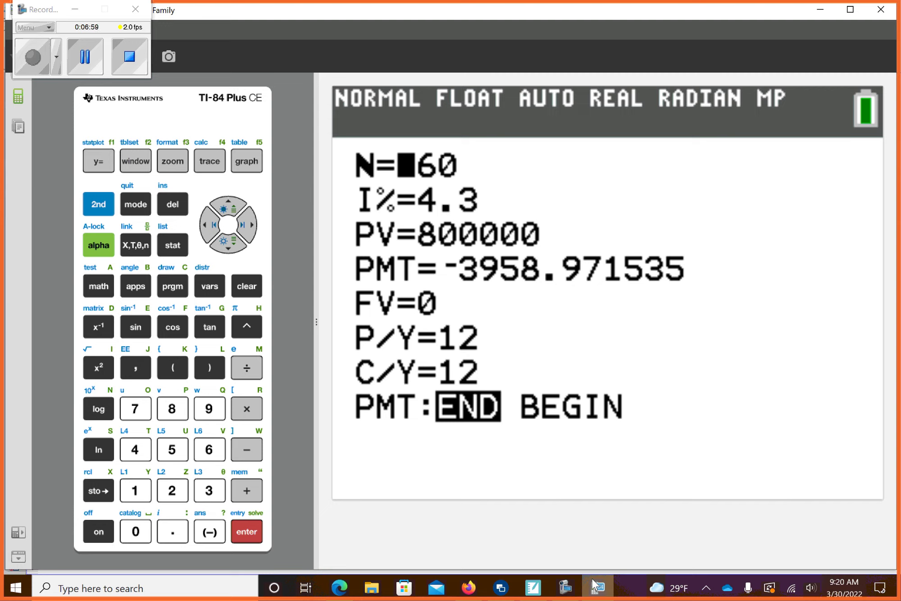
Enter N as 6*12 so it evaluates to 72, then clear the 4.3 I% value.
type("6")
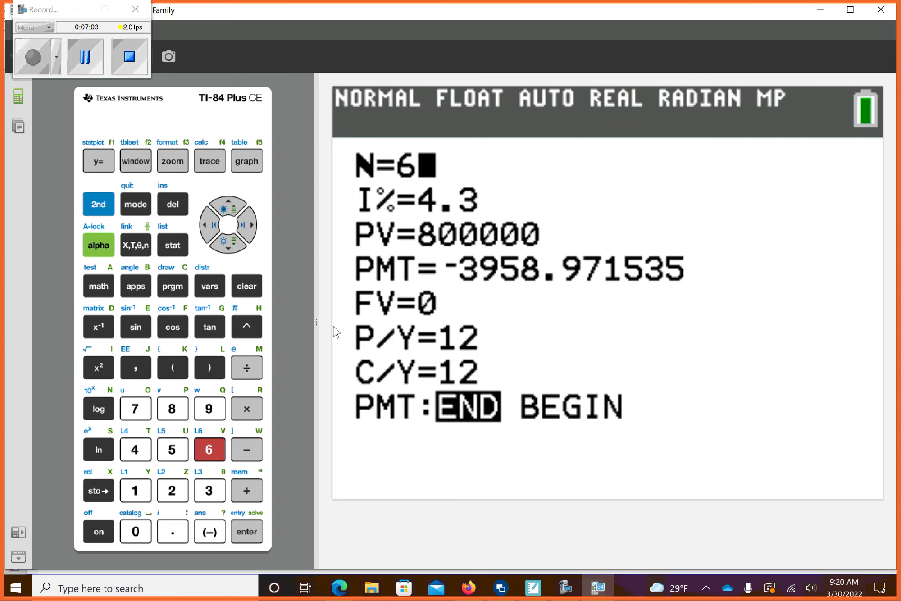
left_click(241, 403)
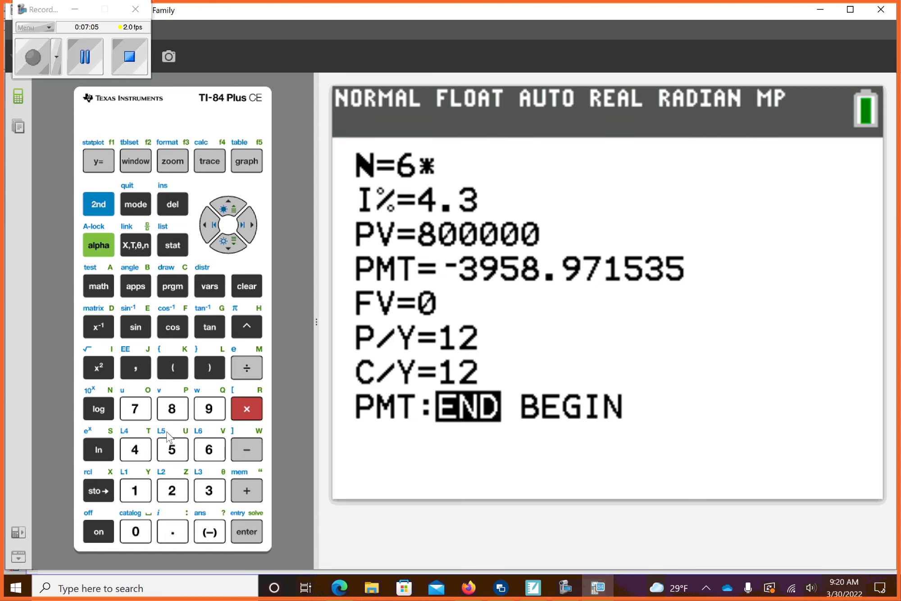
left_click(131, 480)
left_click(158, 482)
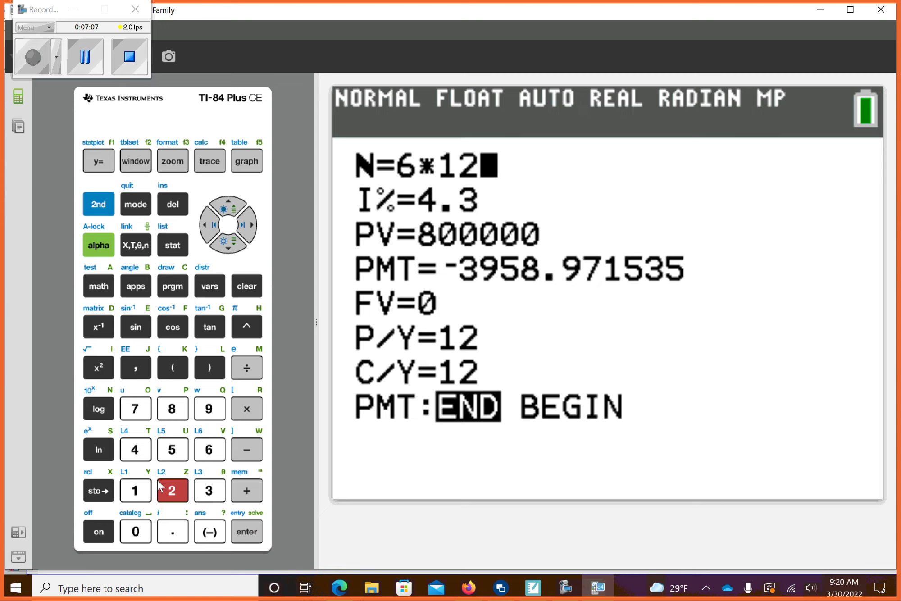
left_click(212, 236)
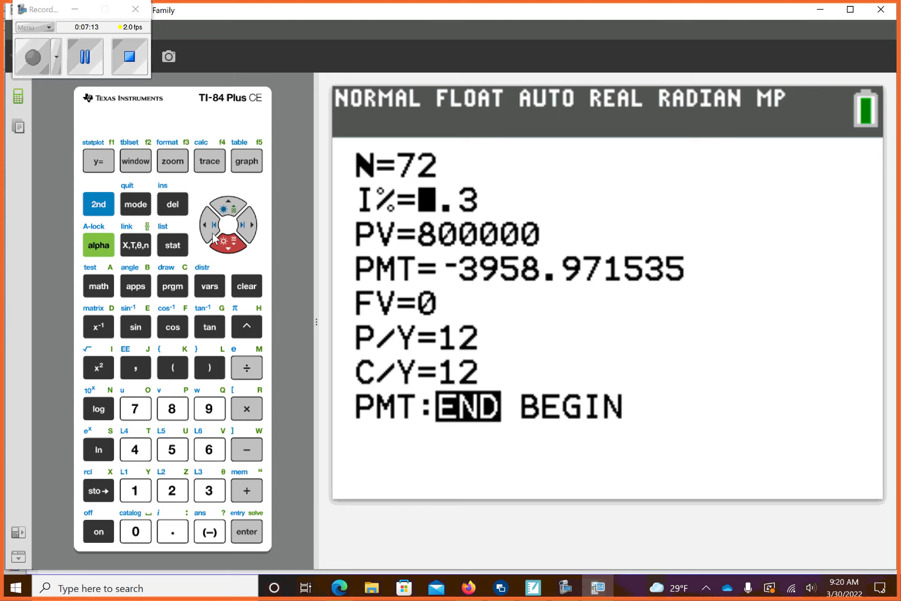
left_click(247, 286)
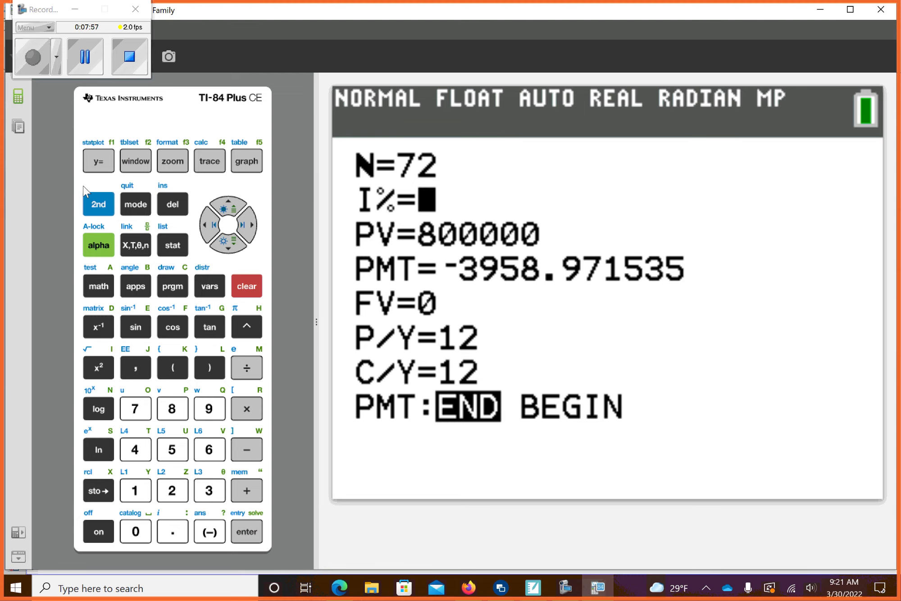
Solve for I% with ALPHA SOLVE, giving -29.32627156.
left_click(90, 236)
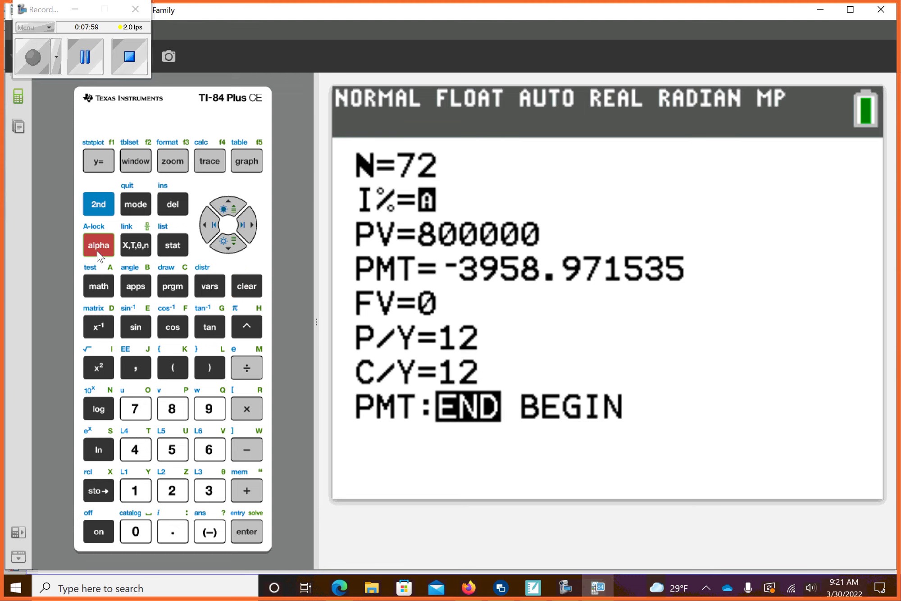
left_click(234, 517)
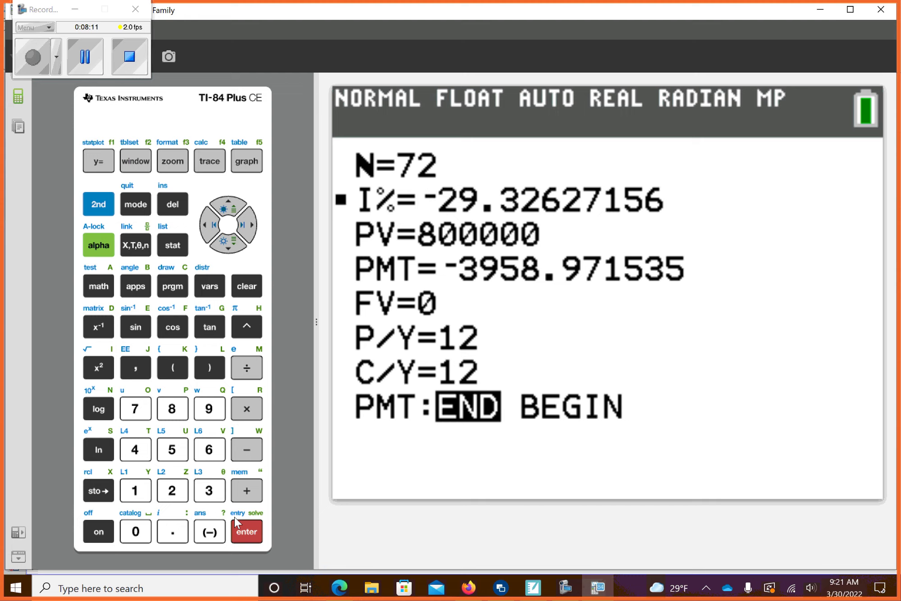
Set I% to 5.2 and PV to 5000 in the TVM Solver.
left_click(240, 276)
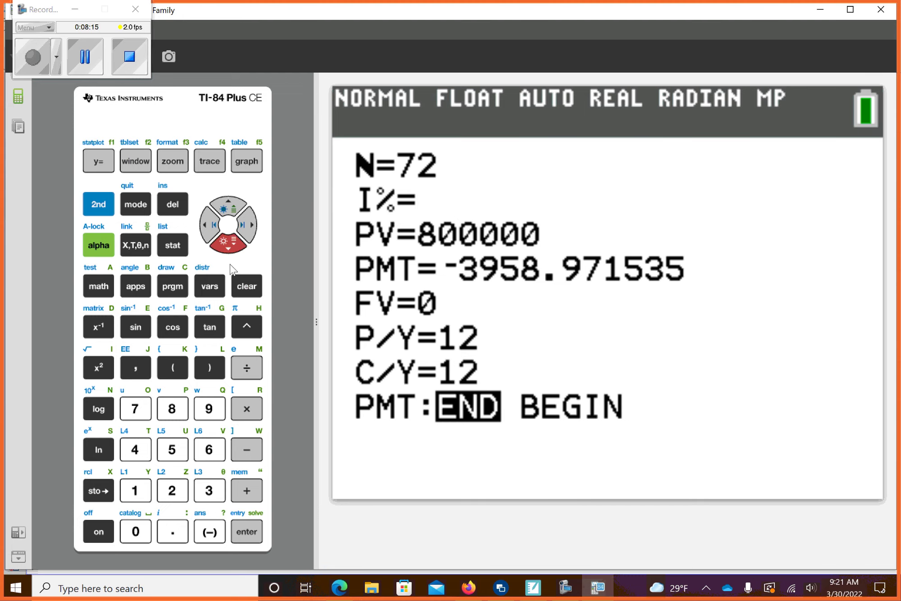
left_click(219, 198)
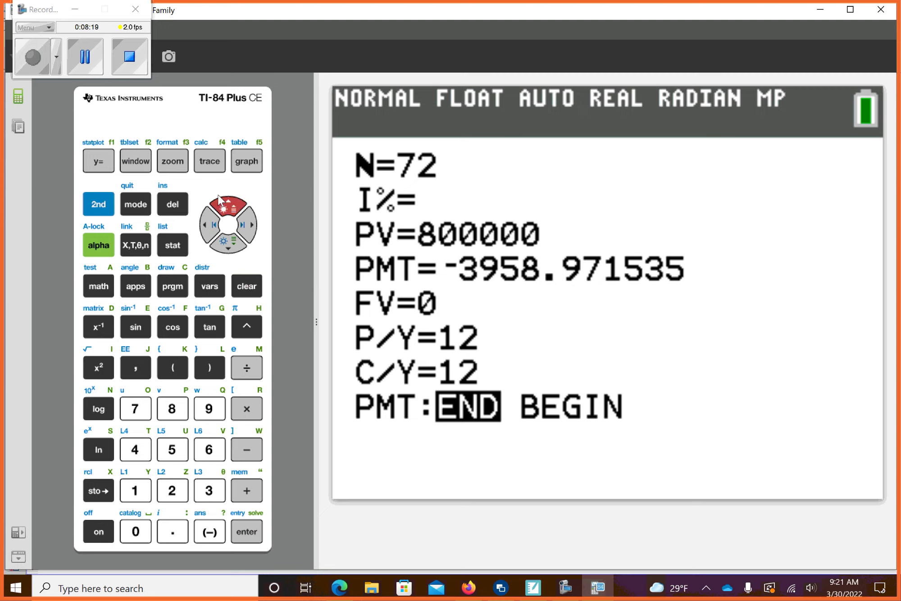
type("5")
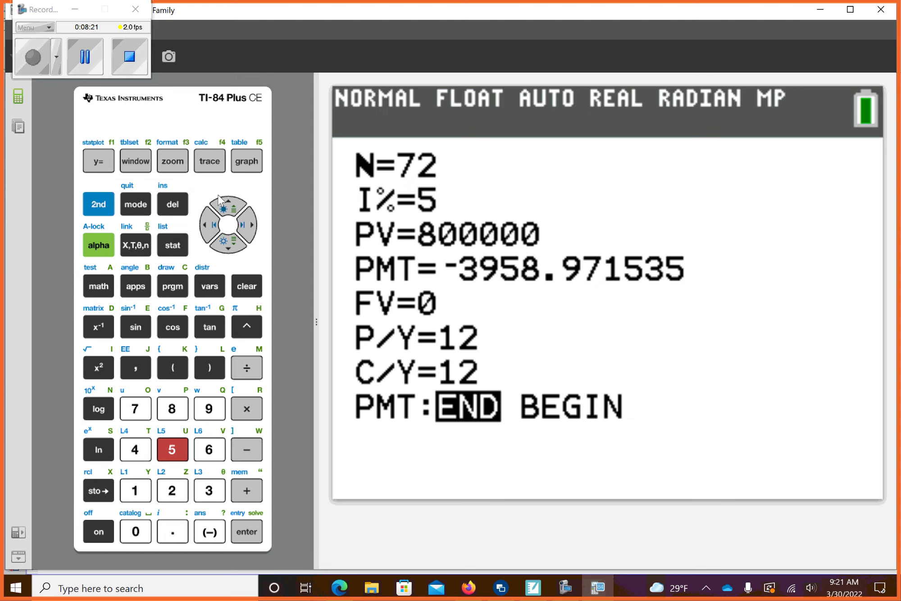
type(".2")
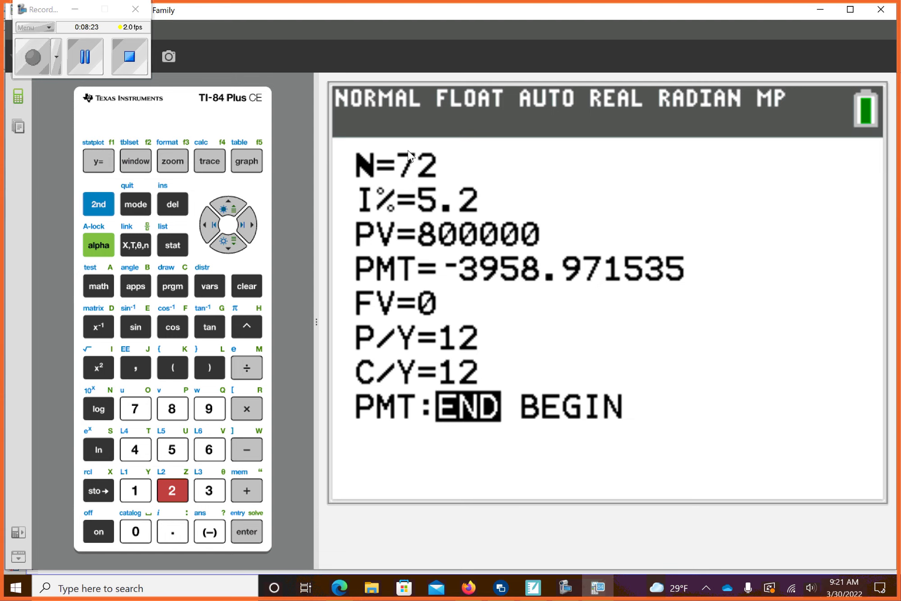
key("Up")
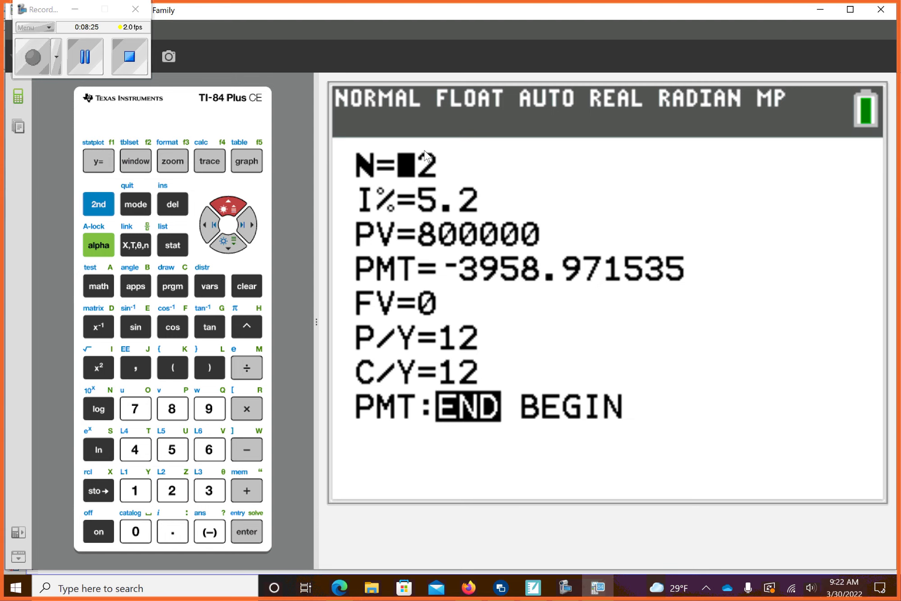
key("Down")
key("Down")
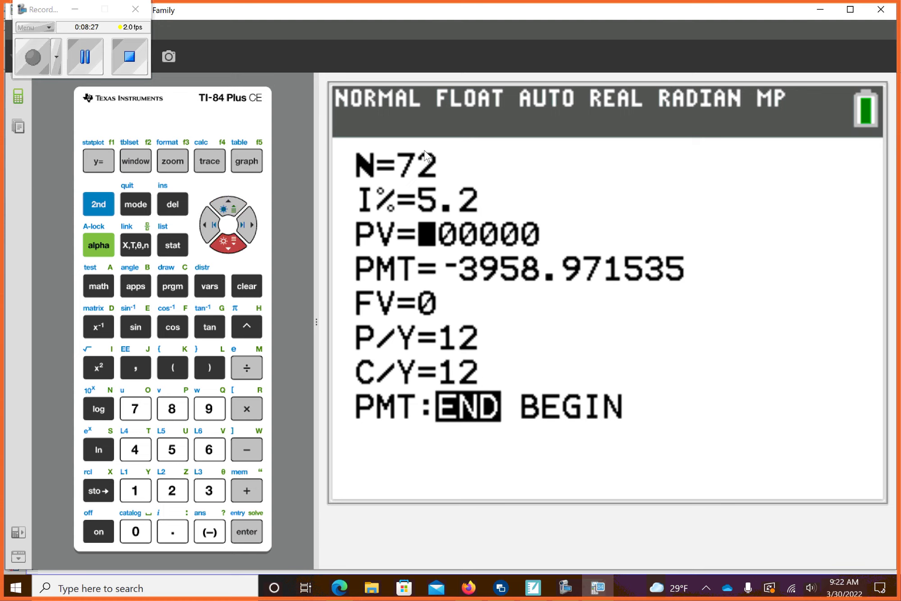
type("5")
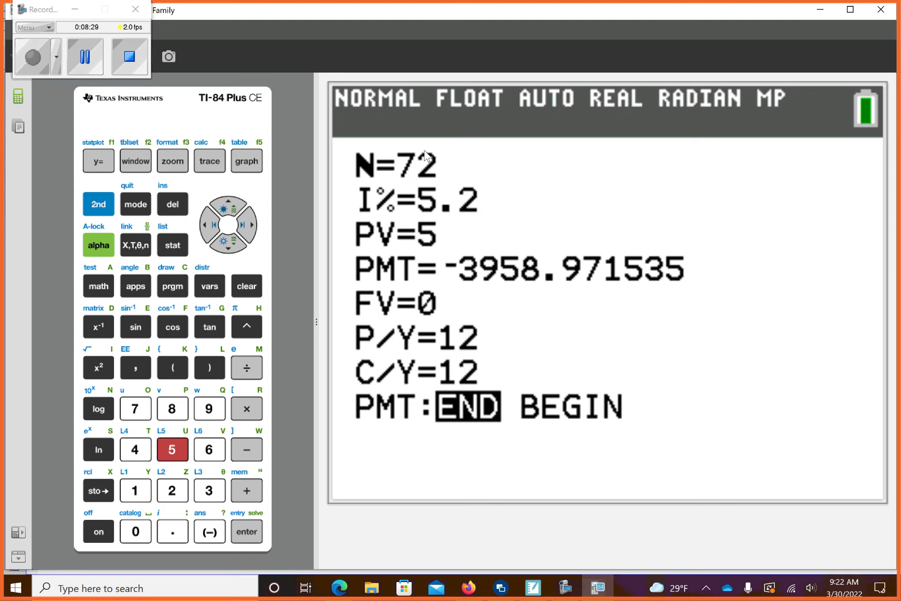
type("000")
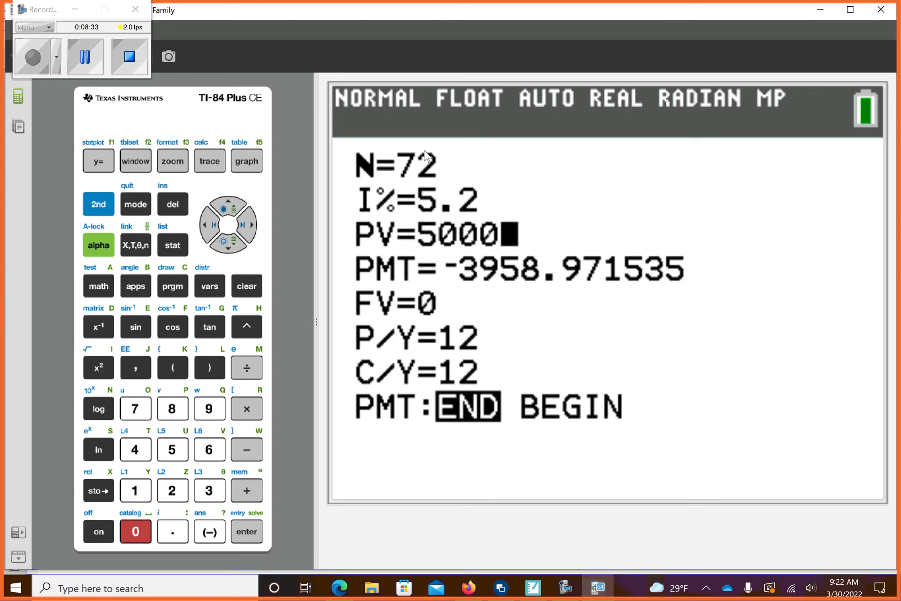
Enter the payment PMT as -450.50.
key("Down")
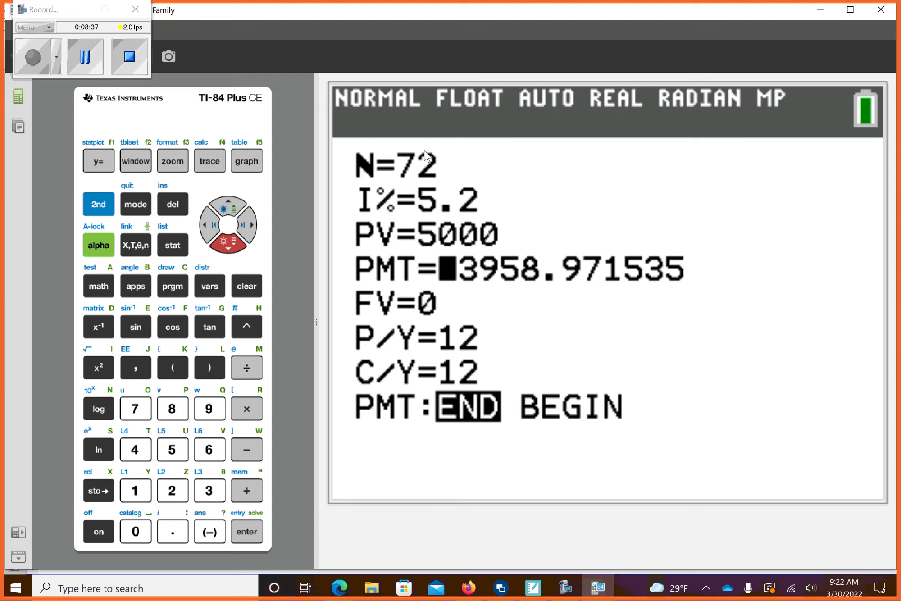
type("-")
key("Escape")
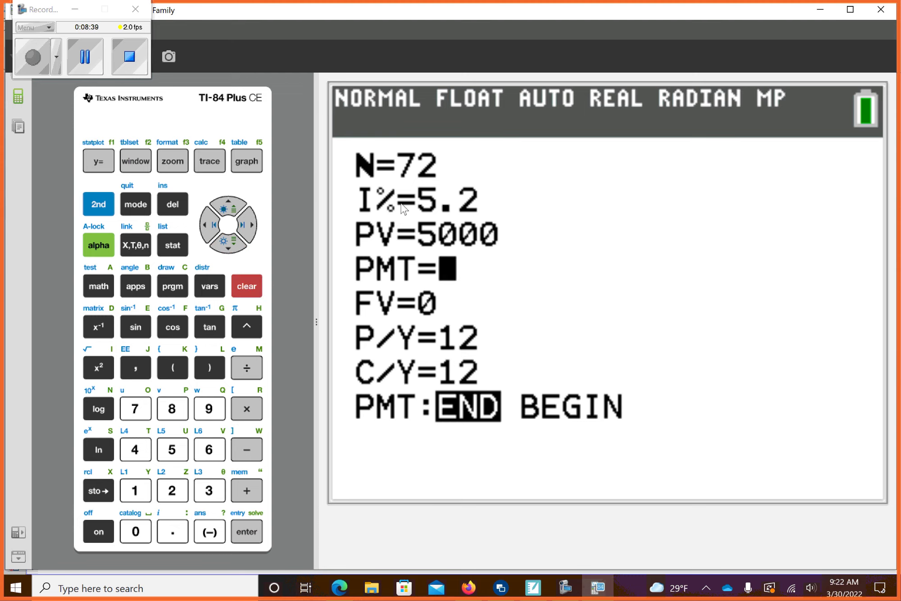
left_click(202, 531)
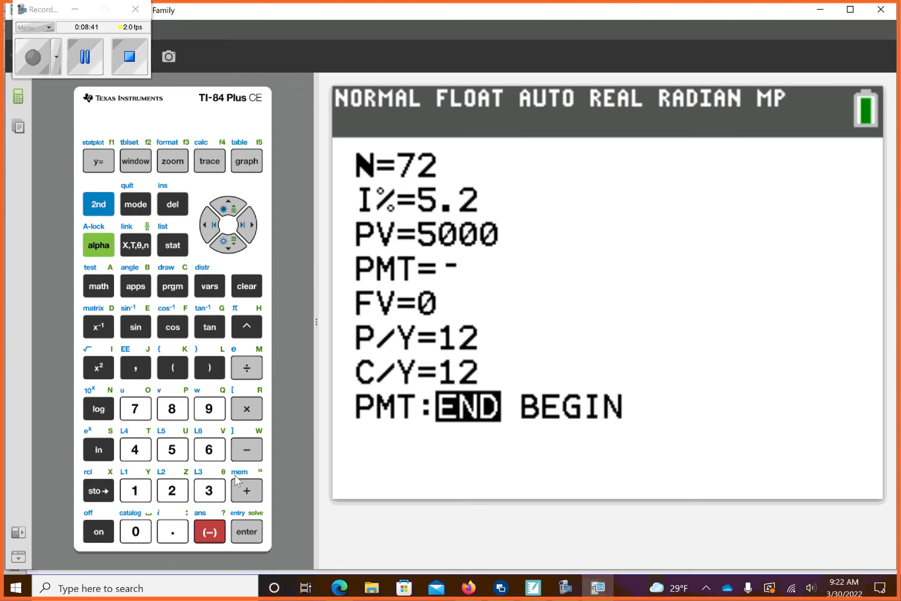
type("450")
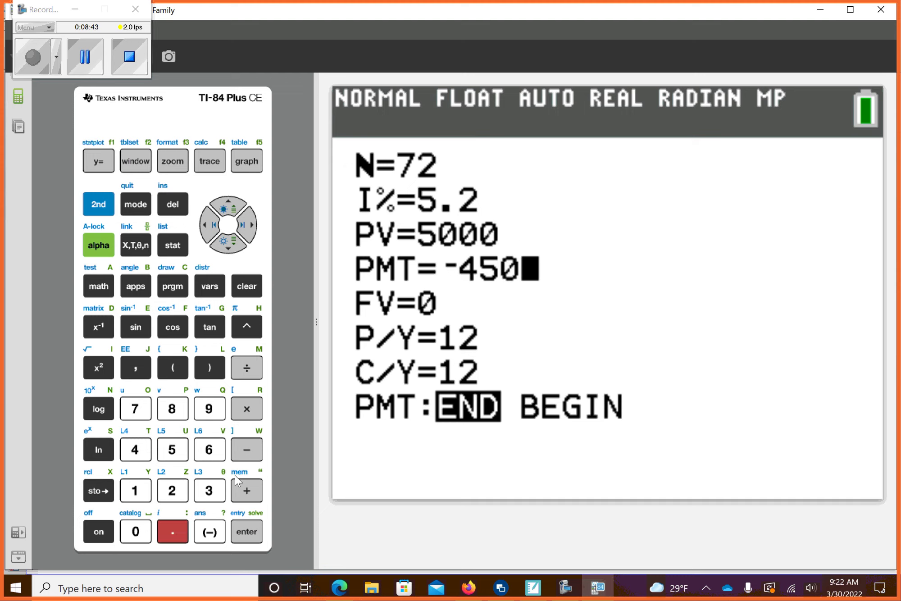
type(".50")
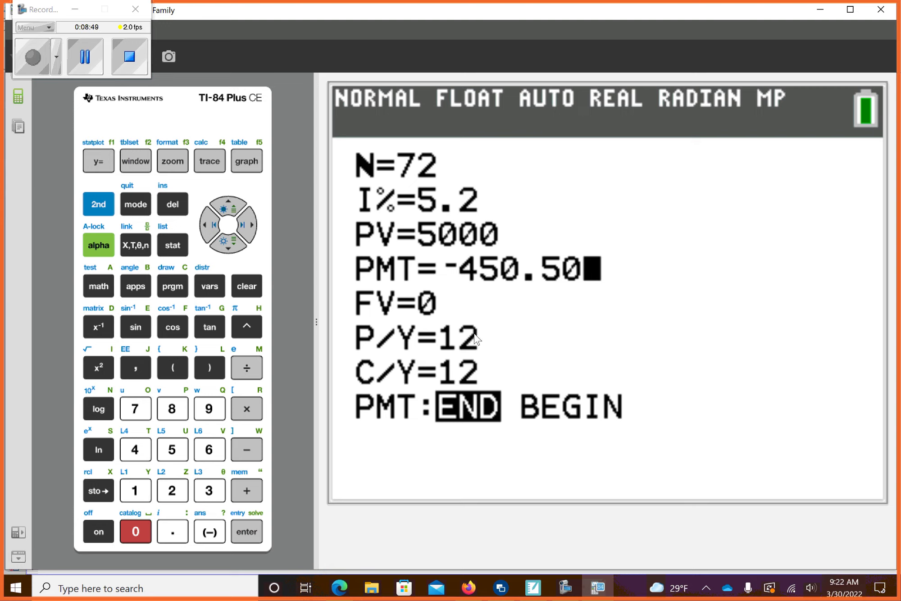
key("Up")
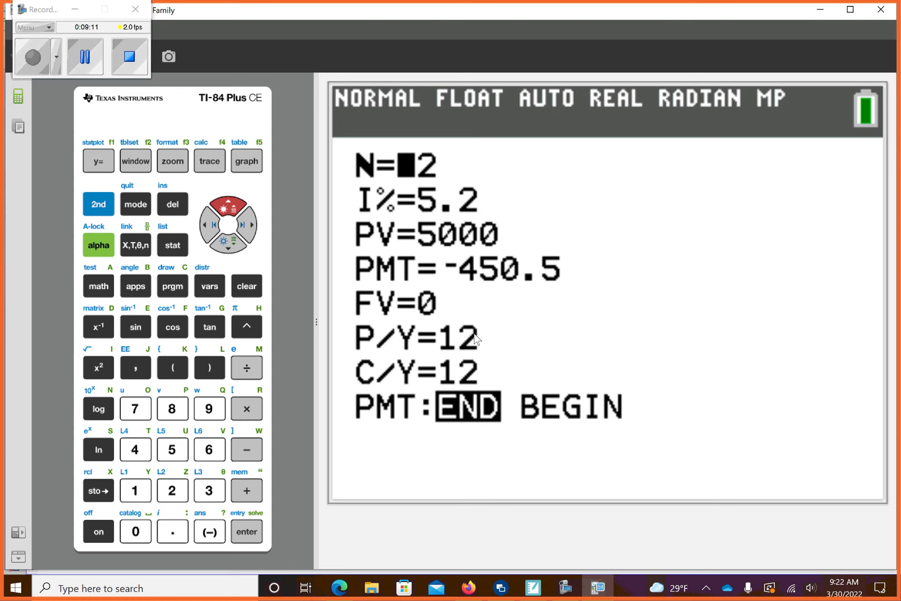
Clear N and solve for the number of payments, giving N = 11.39918111.
left_click(243, 282)
left_click(89, 231)
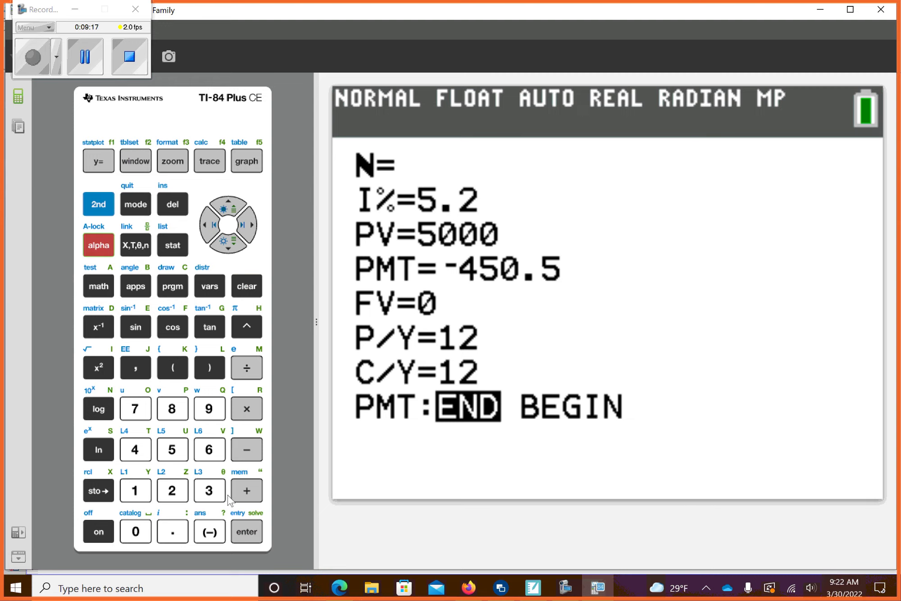
left_click(230, 525)
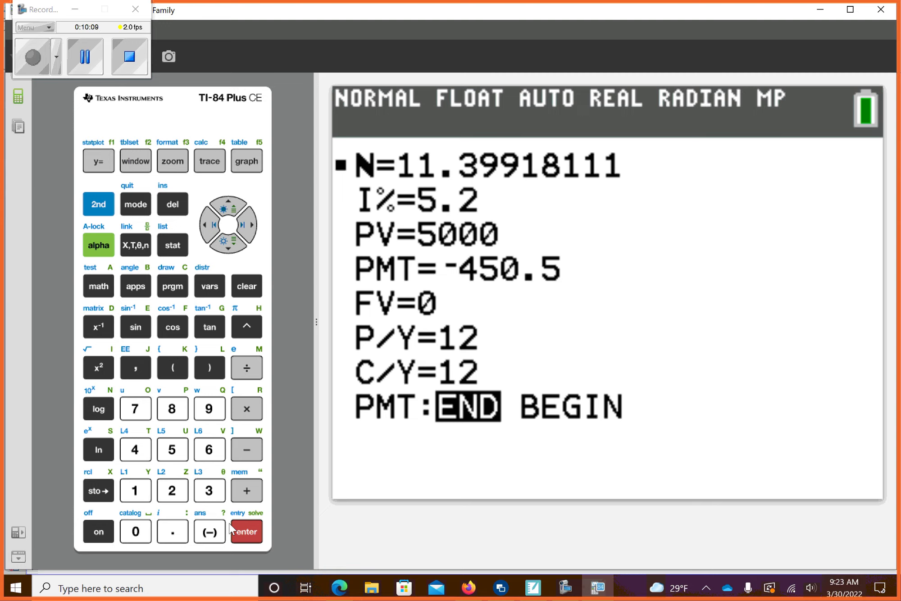
Bring Firefox forward and view the Algebra 1 PLC resources page's list of groups.
left_click(467, 585)
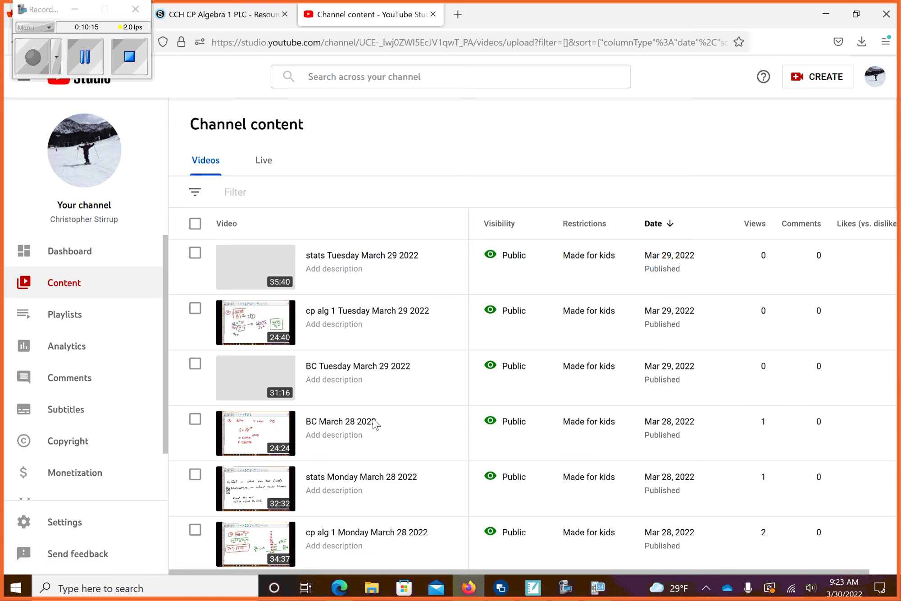
left_click(218, 14)
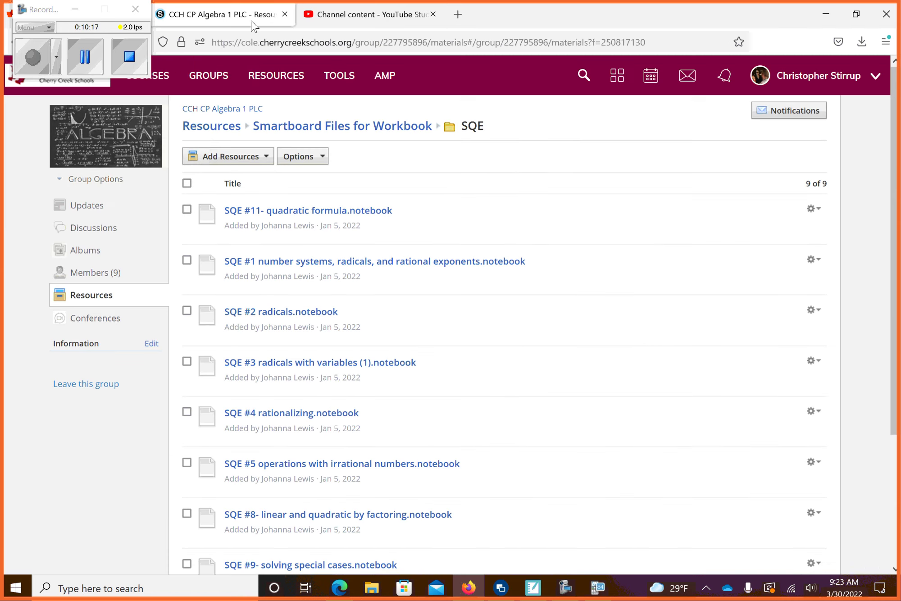
left_click(217, 83)
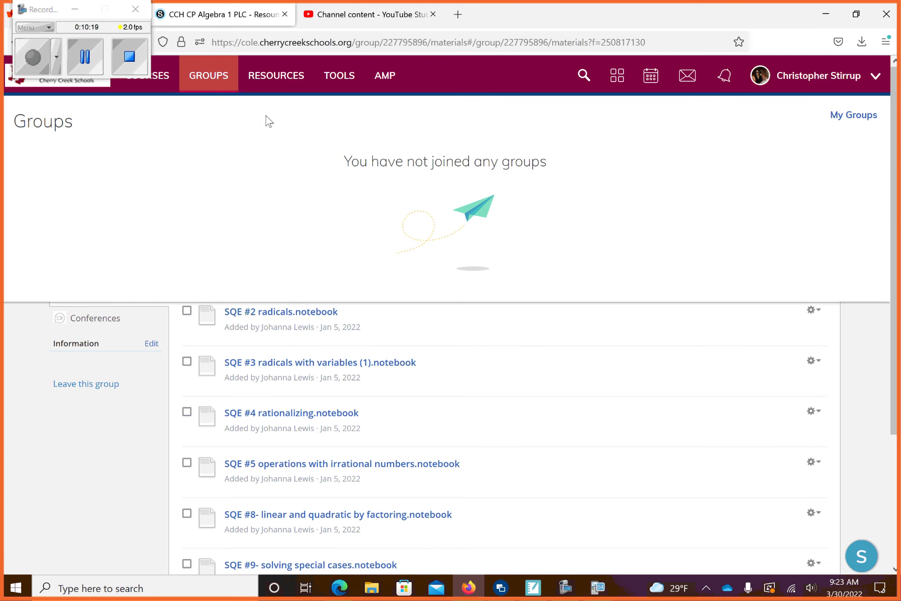
Sign in to the mycherrycreek portal with saved credentials and close the Algebra 1 PLC tab.
left_click(76, 14)
left_click(76, 14)
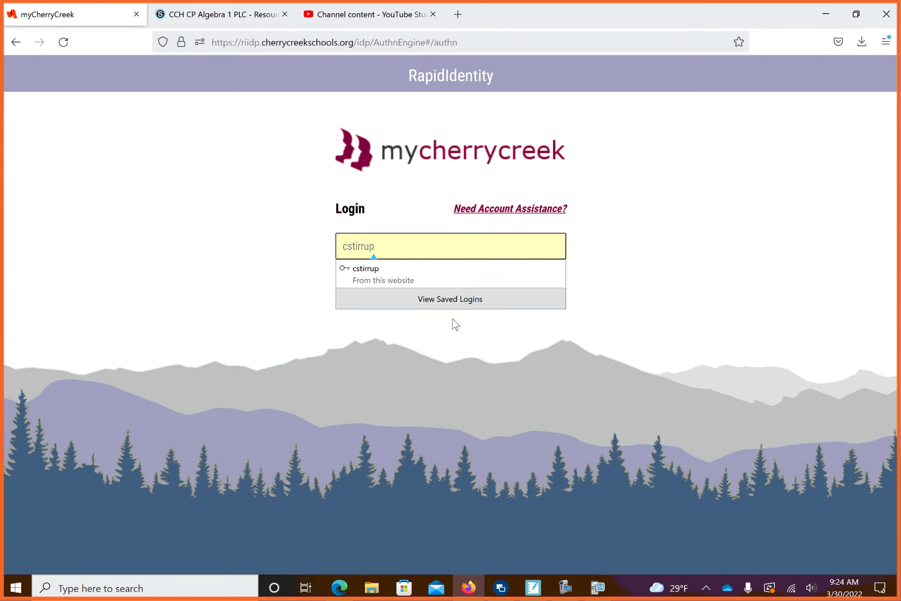
left_click(459, 356)
left_click(469, 284)
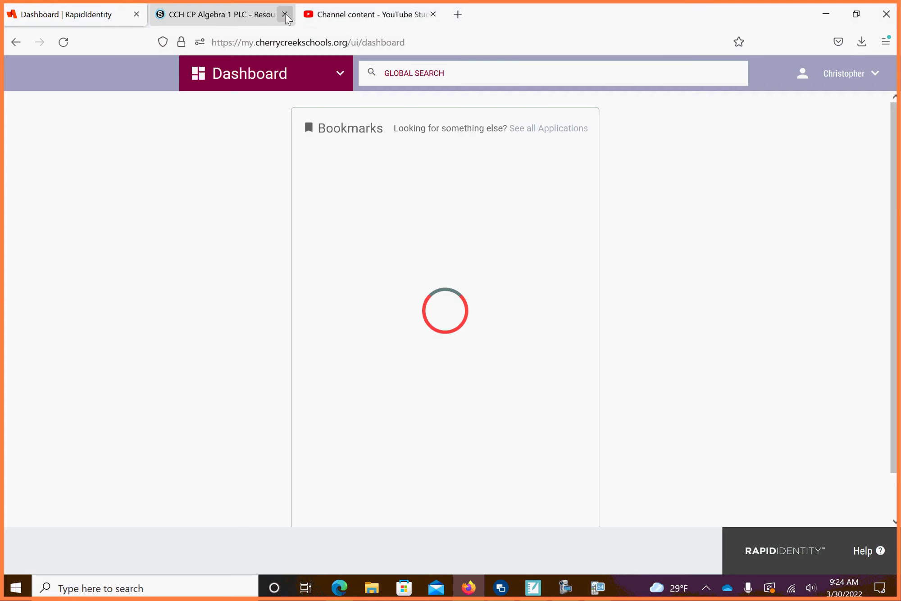
left_click(285, 14)
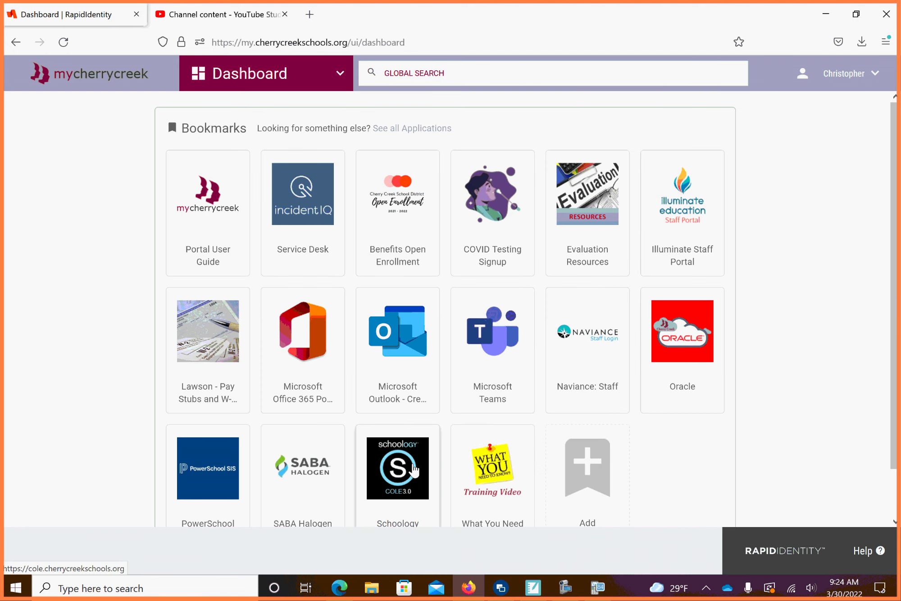
Open Schoology from the portal and go to the CTE group's resources list.
left_click(414, 470)
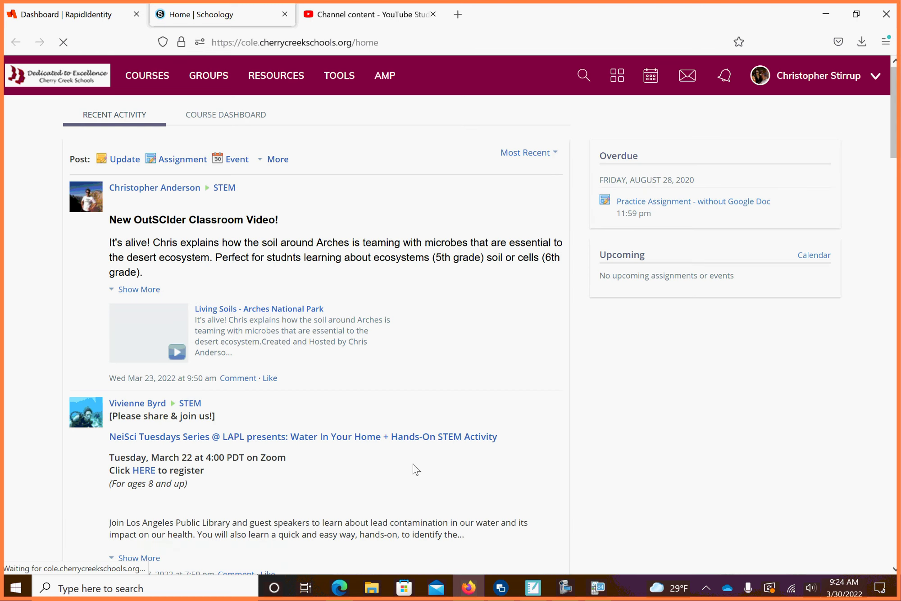
left_click(210, 88)
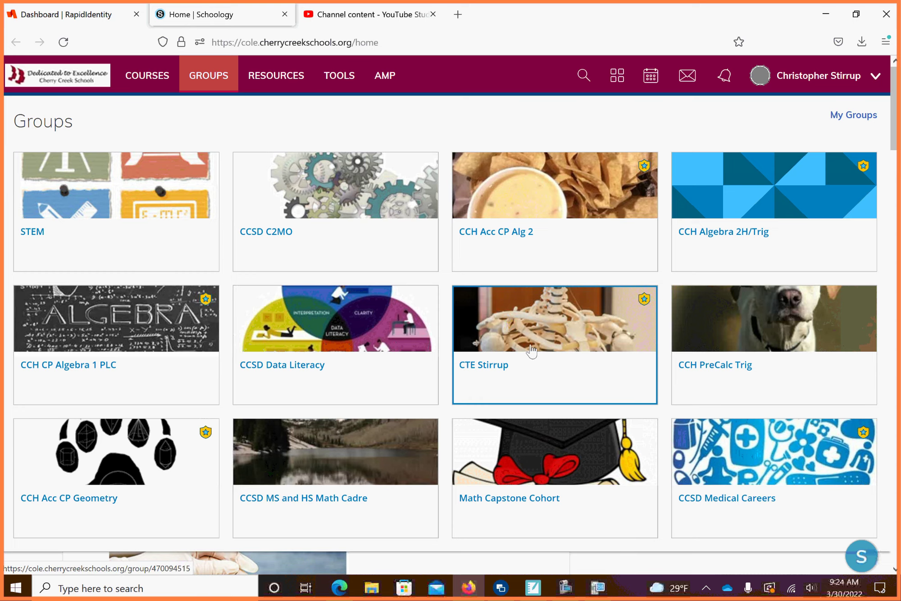
left_click(532, 350)
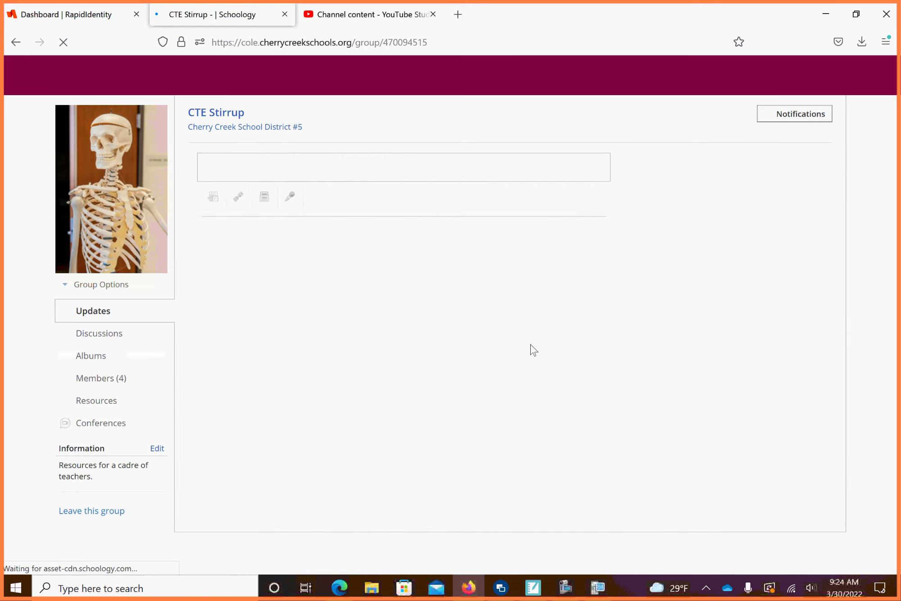
left_click(92, 402)
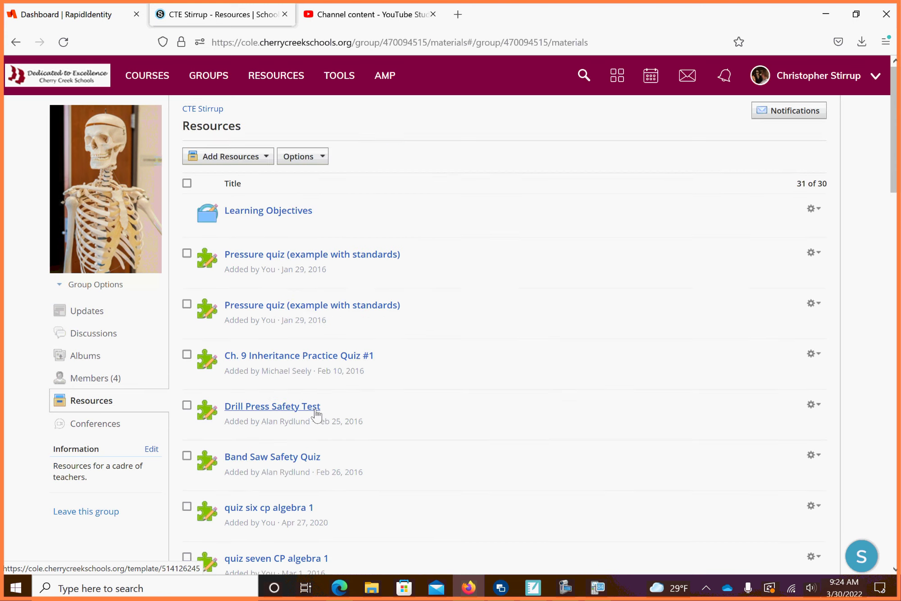
scroll(317, 414, "down", 15)
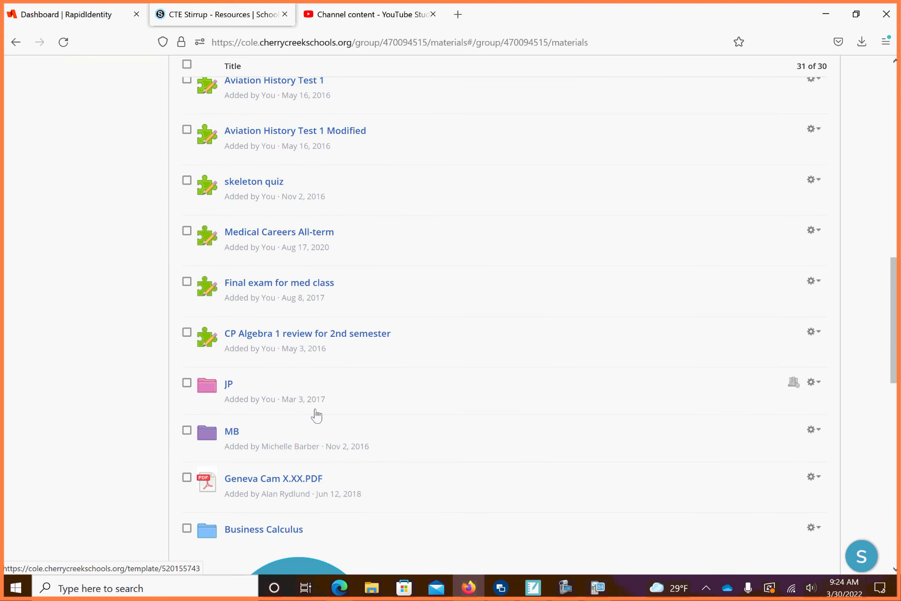
scroll(316, 414, "down", 8)
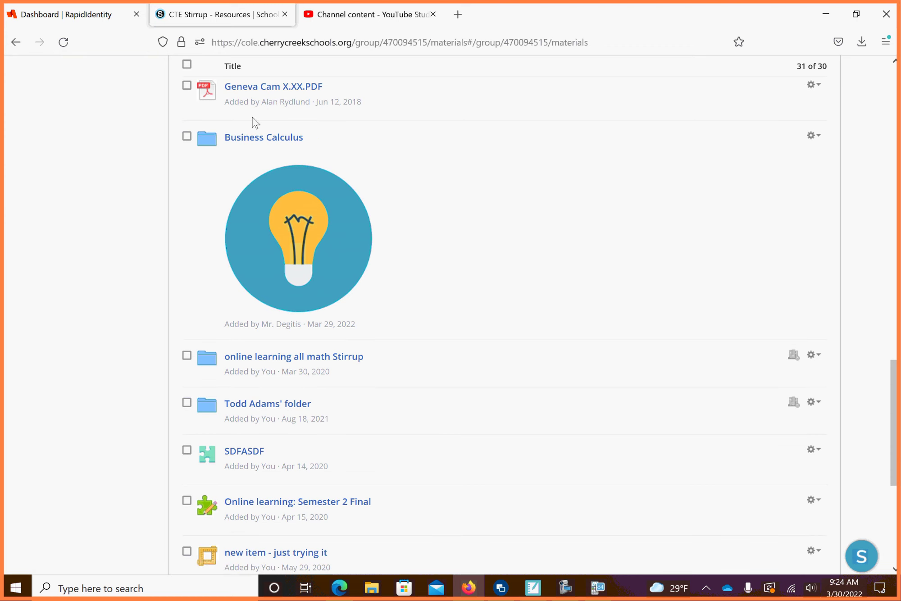
Open the Business Calculus folder and scroll to TVM solver 2 at the end of the list.
left_click(247, 138)
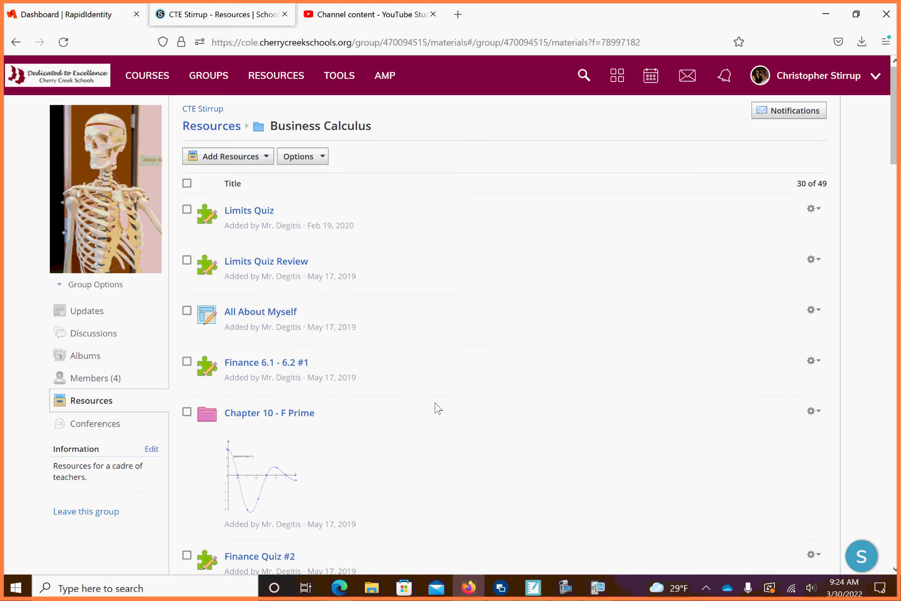
scroll(435, 406, "down", 20)
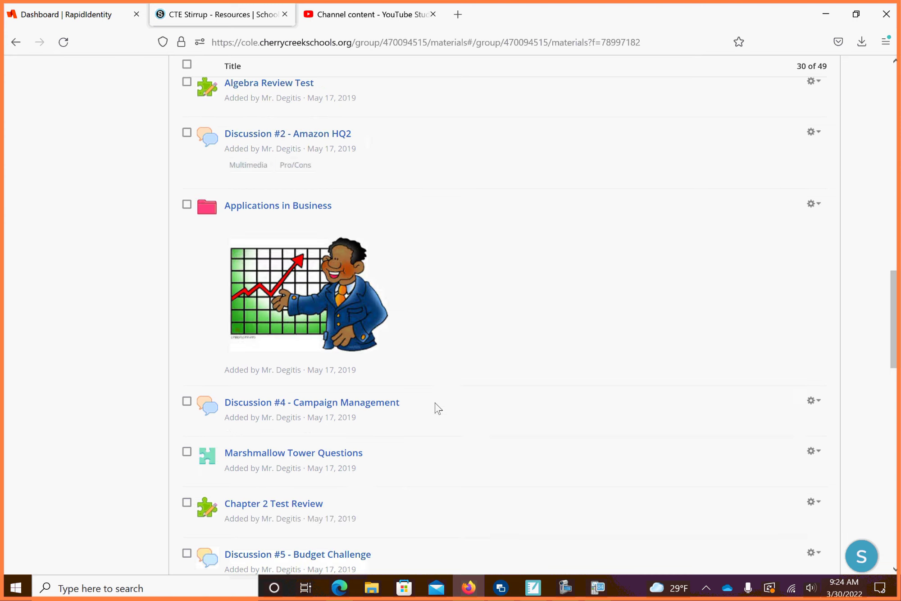
scroll(435, 402, "down", 20)
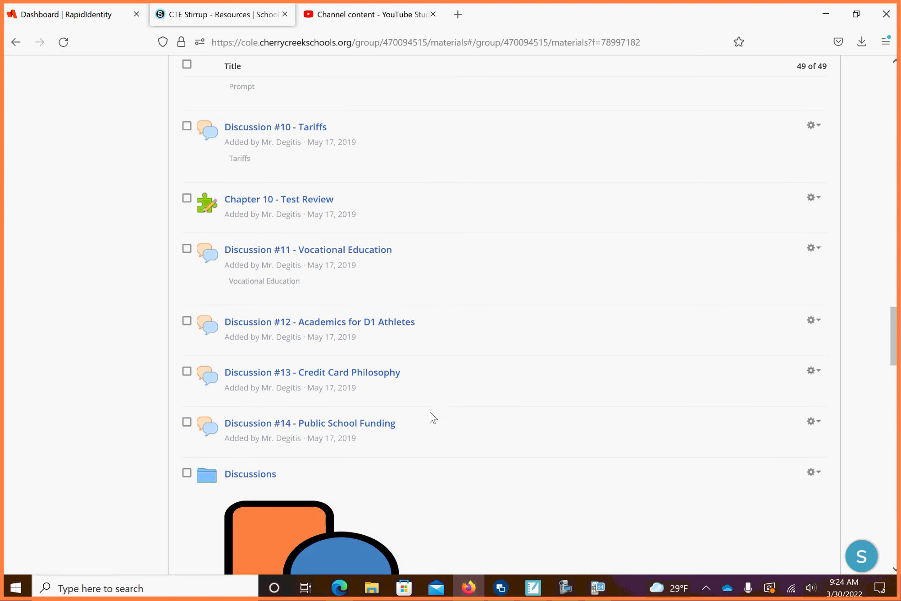
scroll(416, 449, "down", 15)
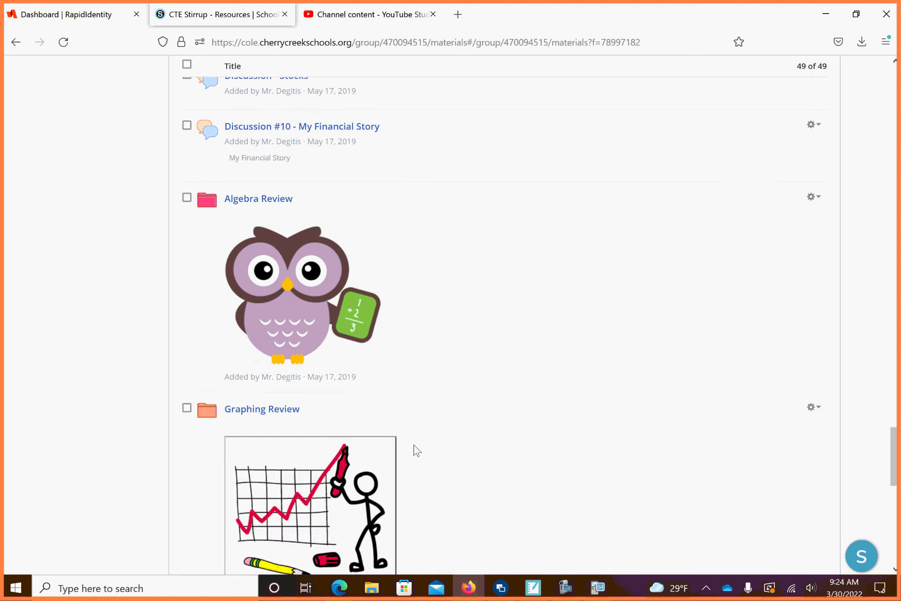
scroll(416, 450, "down", 15)
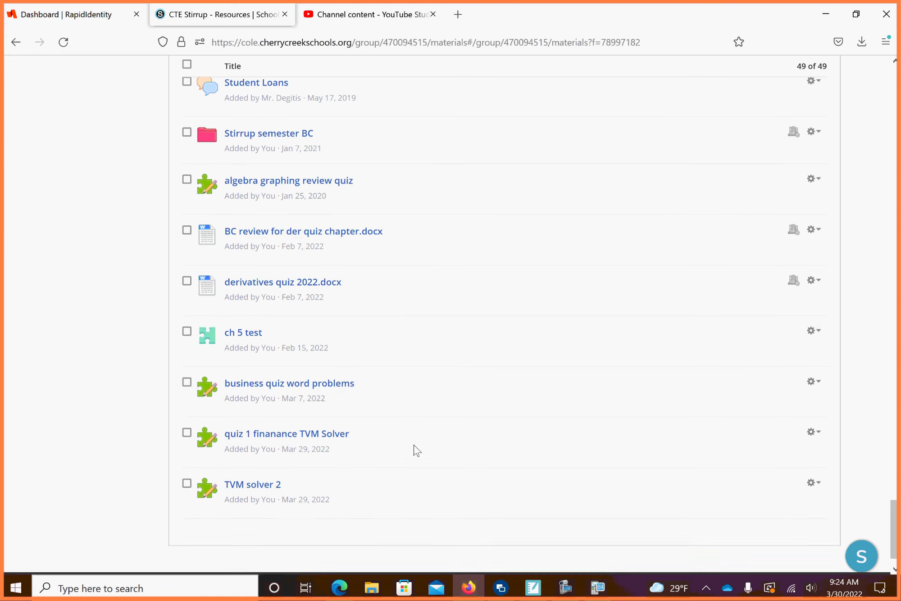
scroll(416, 449, "down", 2)
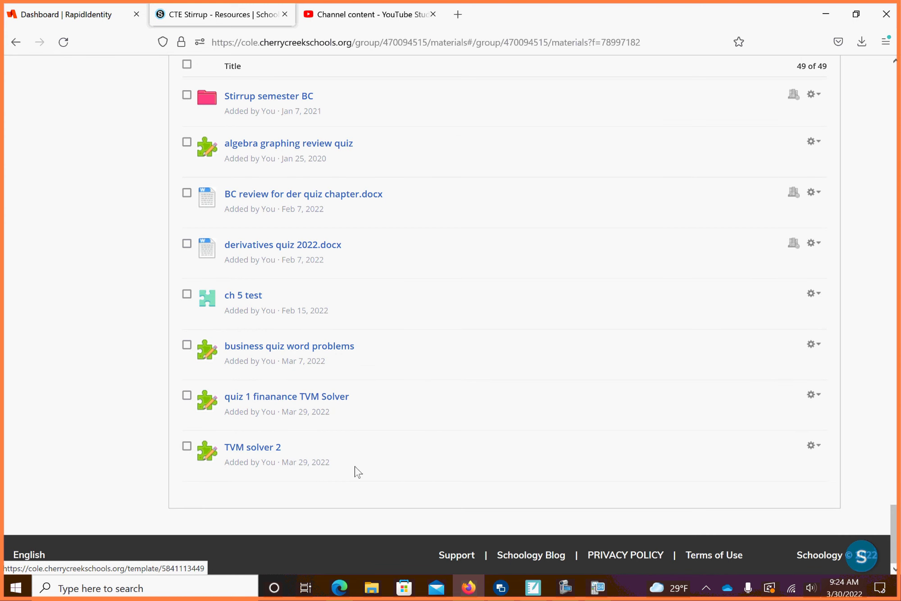
left_click(316, 398)
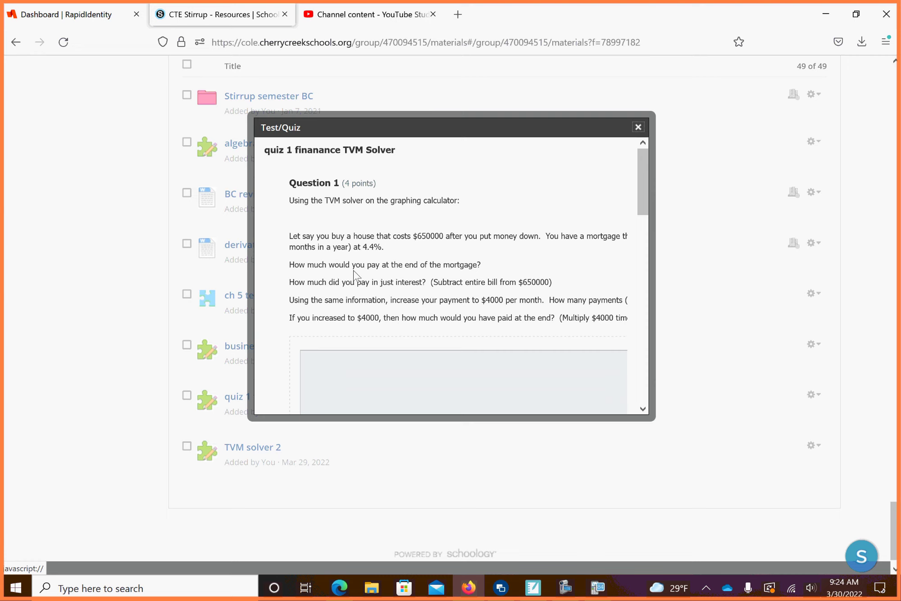
scroll(490, 275, "up", 1)
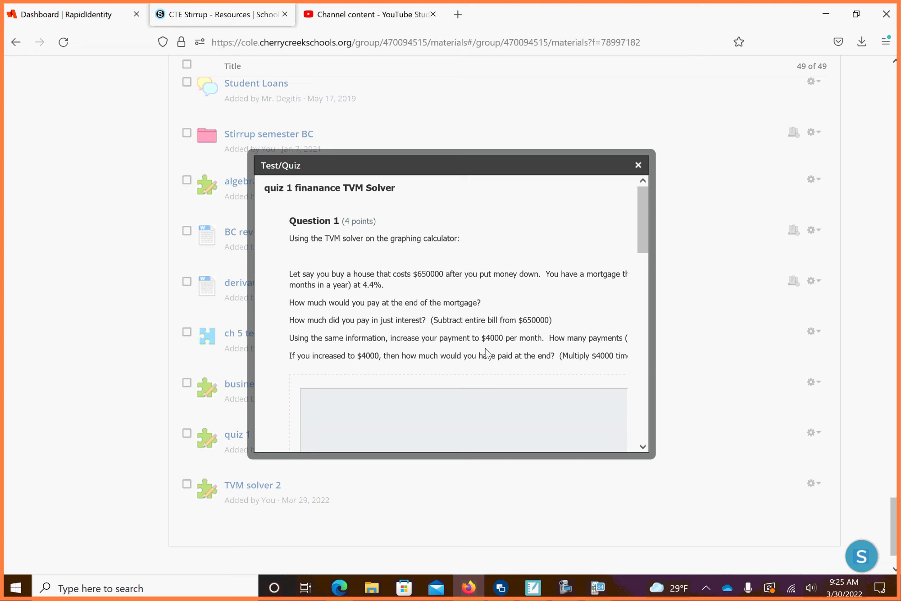
scroll(485, 349, "down", 1)
scroll(485, 349, "down", 3)
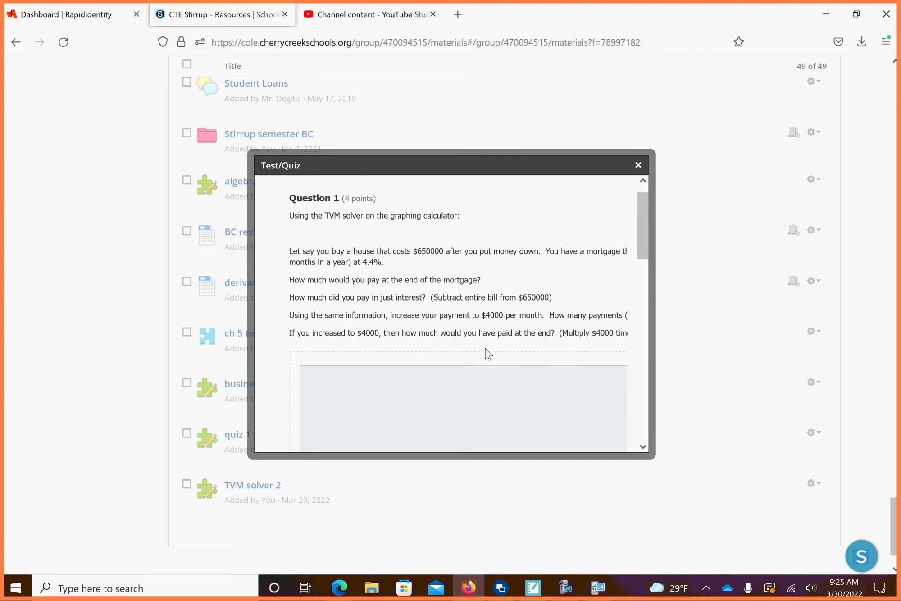
scroll(485, 348, "down", 1)
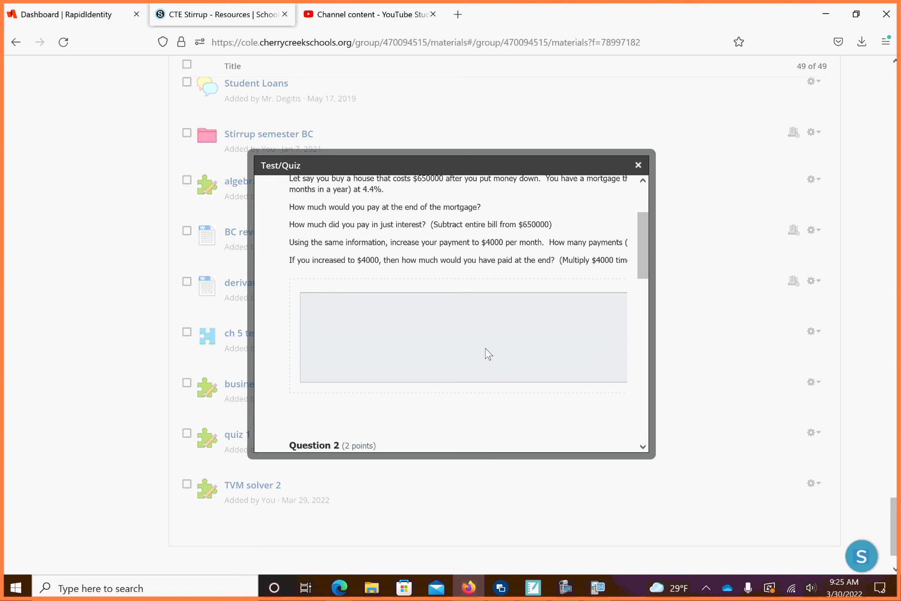
scroll(486, 348, "down", 5)
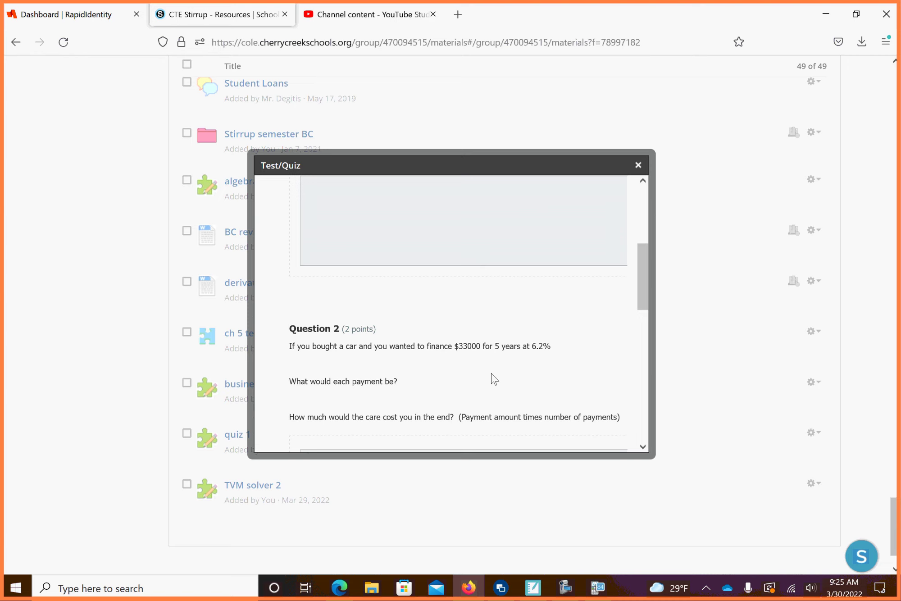
scroll(493, 378, "down", 3)
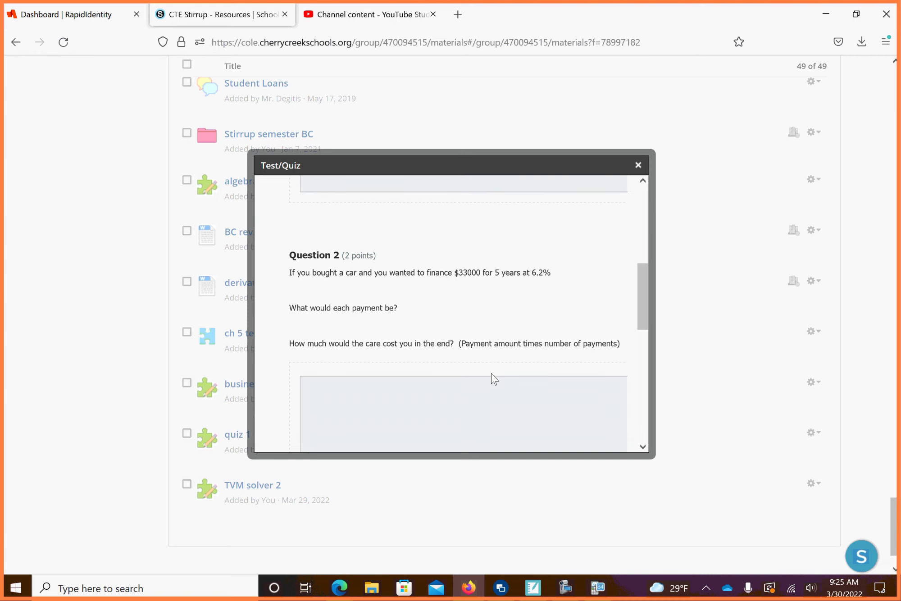
scroll(493, 378, "down", 1)
right_click(492, 379)
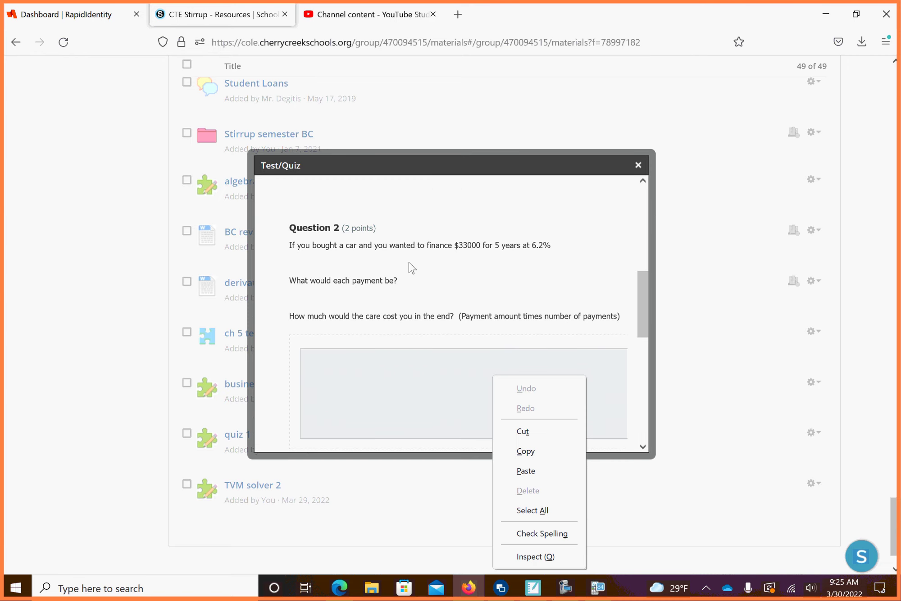
left_click(473, 273)
scroll(473, 273, "down", 9)
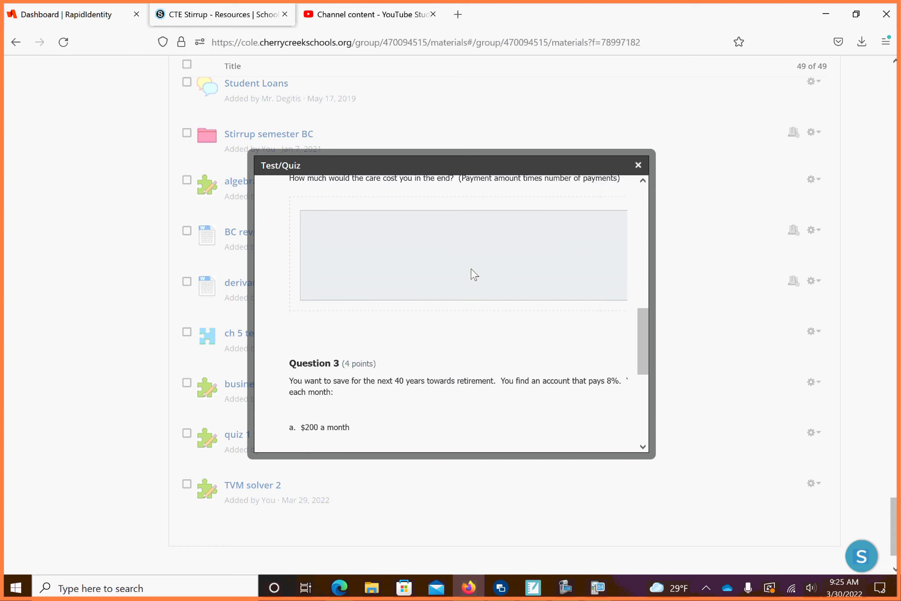
scroll(474, 274, "down", 3)
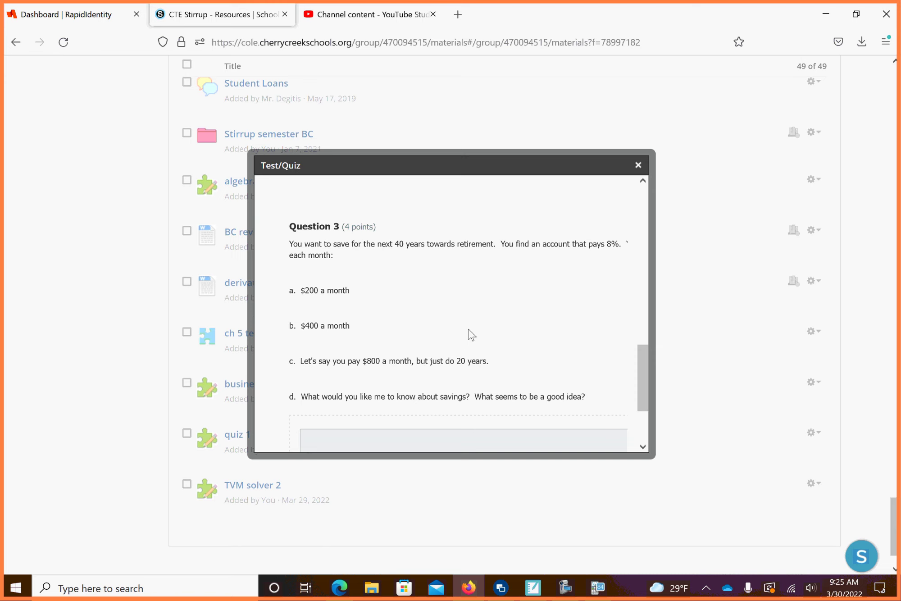
scroll(472, 335, "down", 1)
scroll(472, 335, "down", 1)
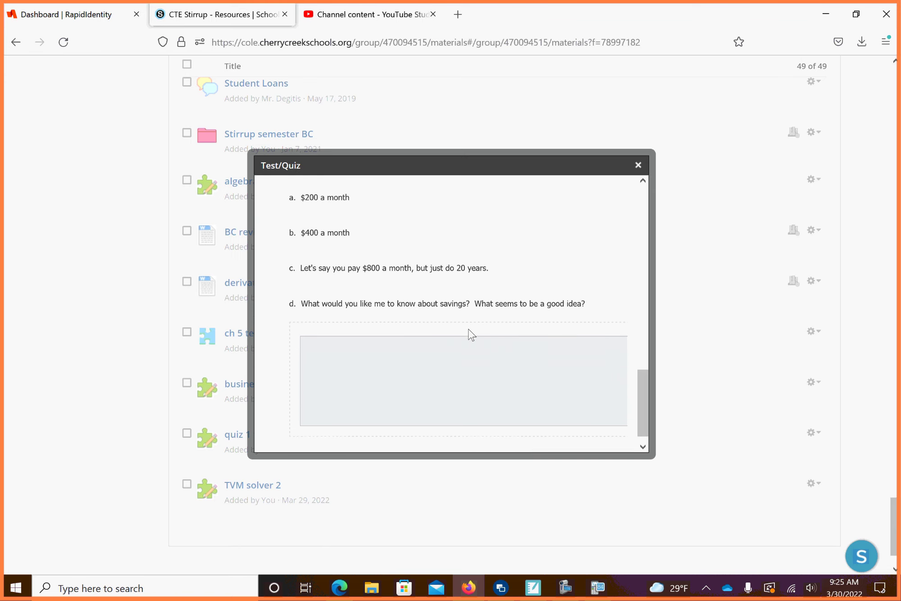
scroll(471, 335, "down", 2)
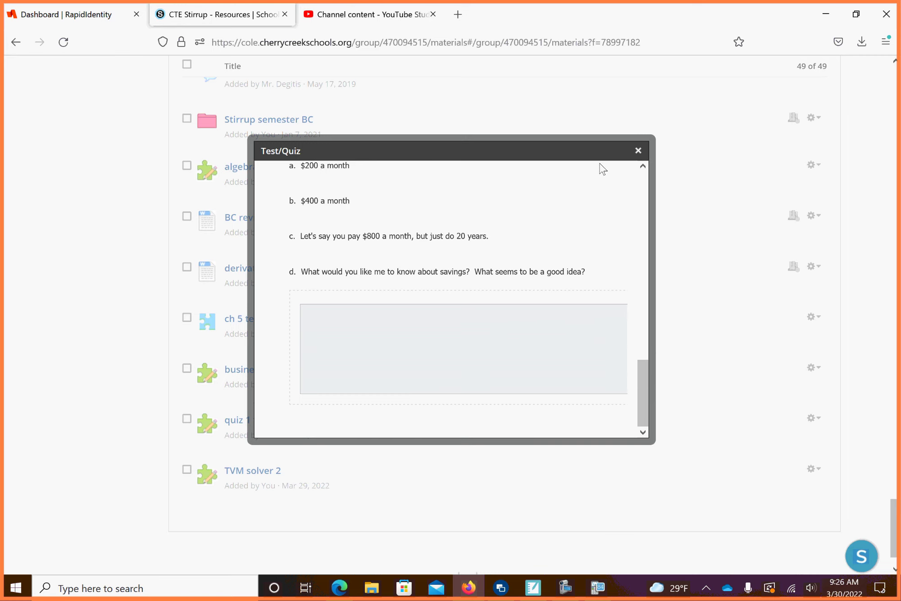
scroll(609, 260, "down", 2)
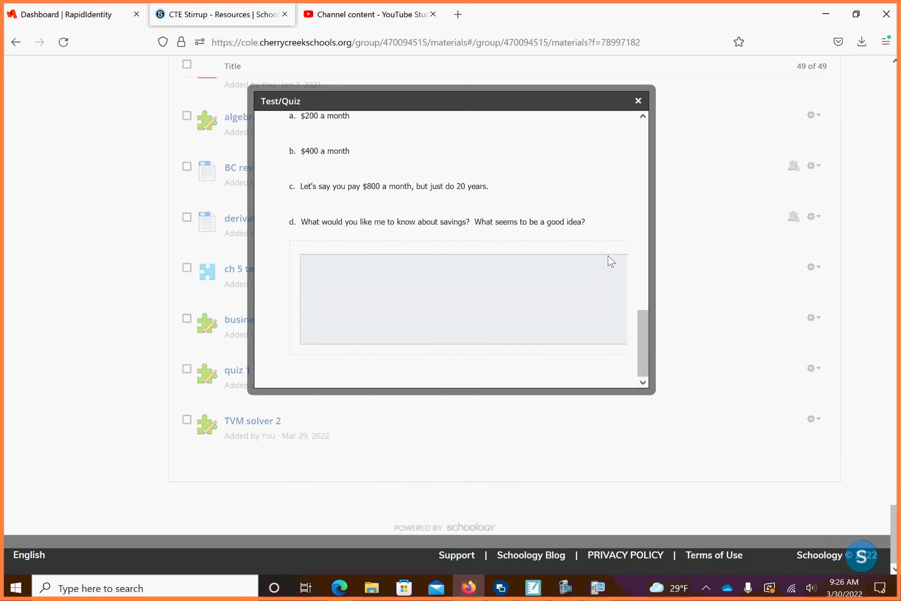
scroll(608, 261, "up", 4)
scroll(611, 261, "up", 2)
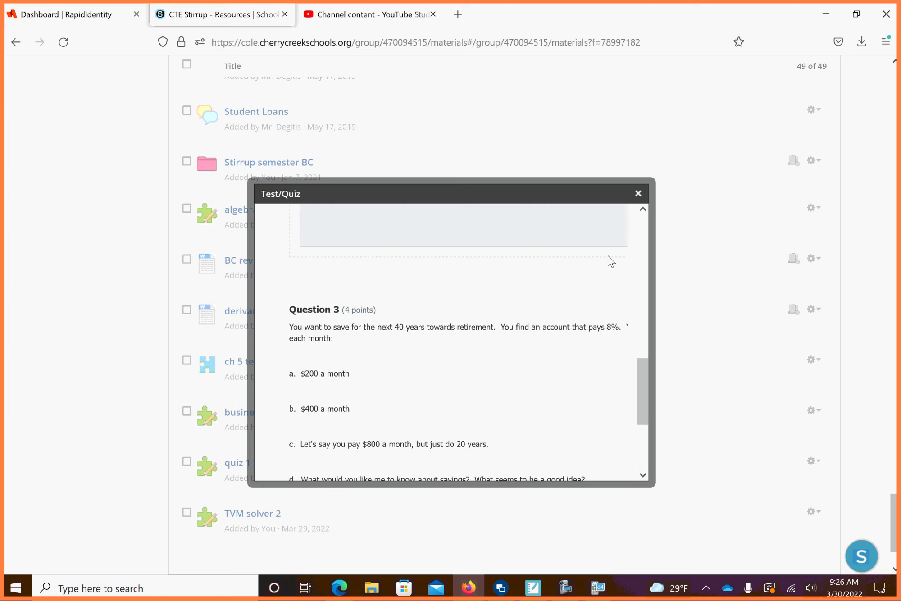
scroll(543, 363, "down", 1)
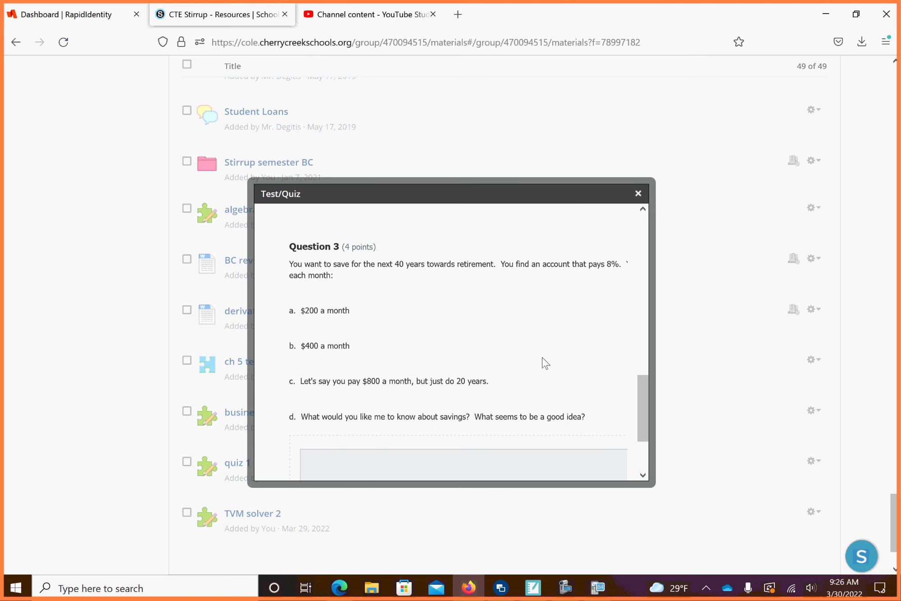
scroll(543, 363, "up", 3)
scroll(545, 363, "up", 5)
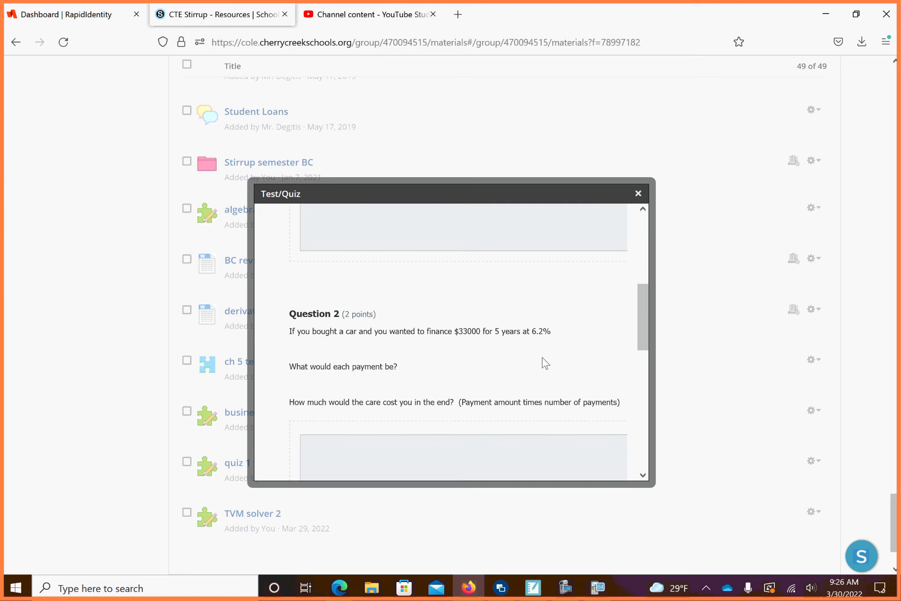
scroll(543, 363, "up", 5)
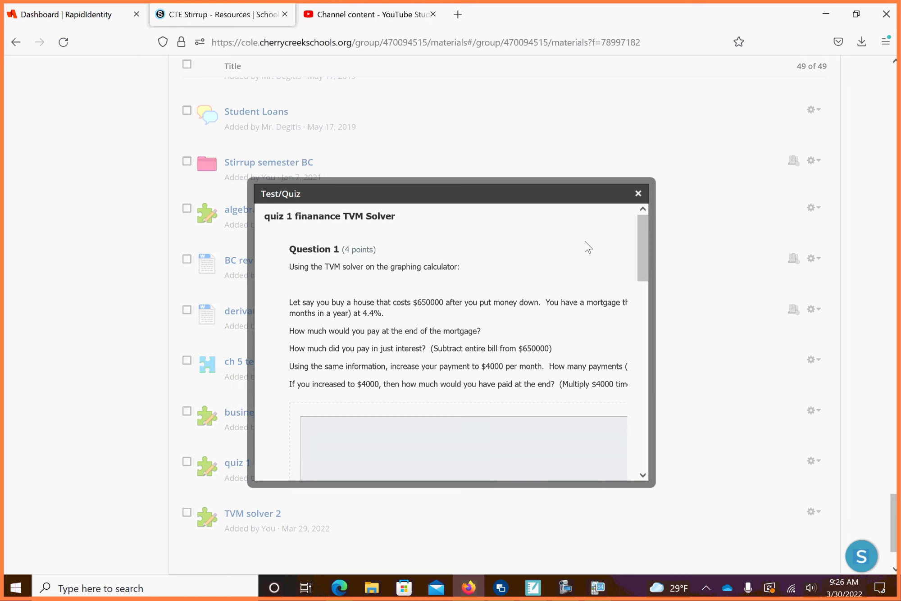
Close the quiz 1 preview and preview the TVM solver 2 quiz instead.
left_click(638, 193)
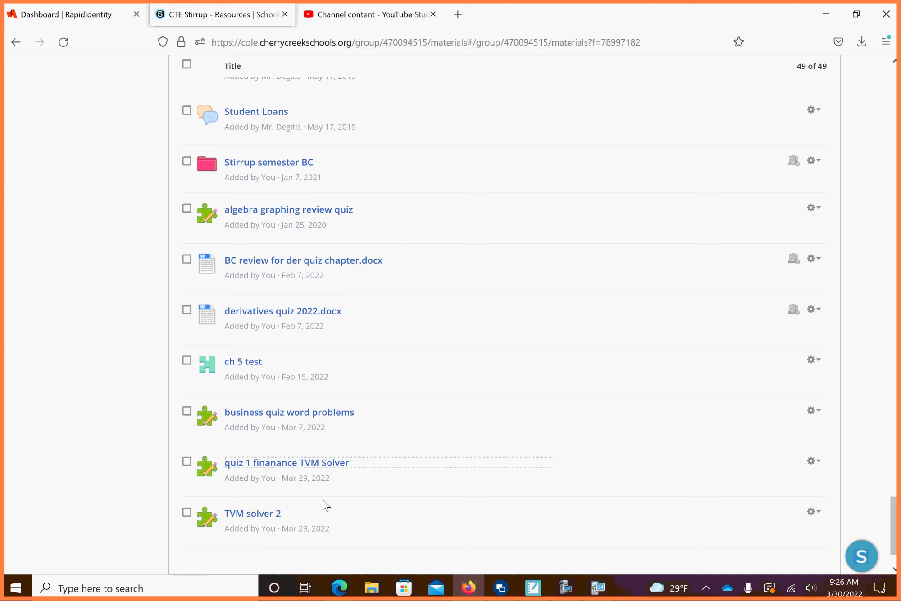
left_click(261, 514)
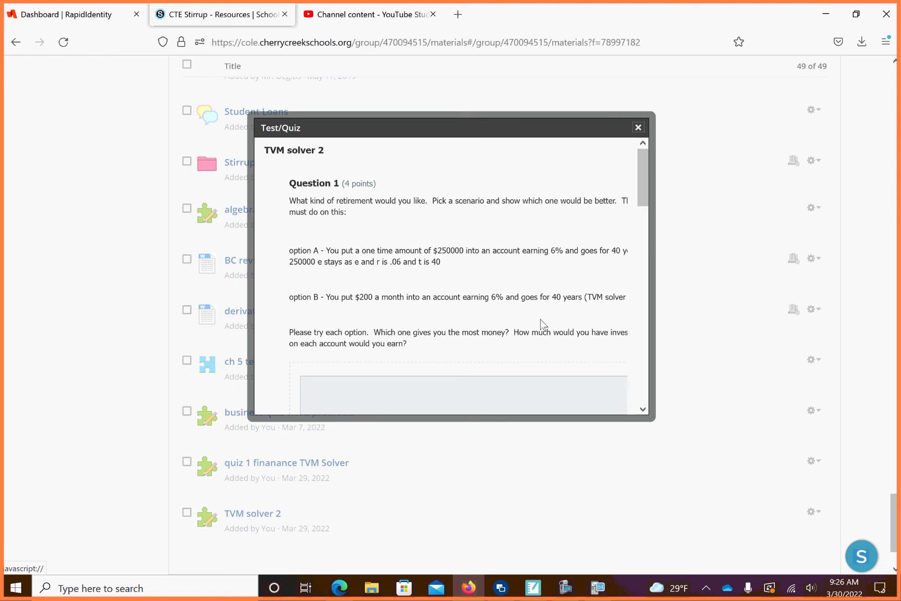
Close the preview, choose Edit Questions for TVM solver 2, and scroll down to questions 4 and 5.
left_click(638, 128)
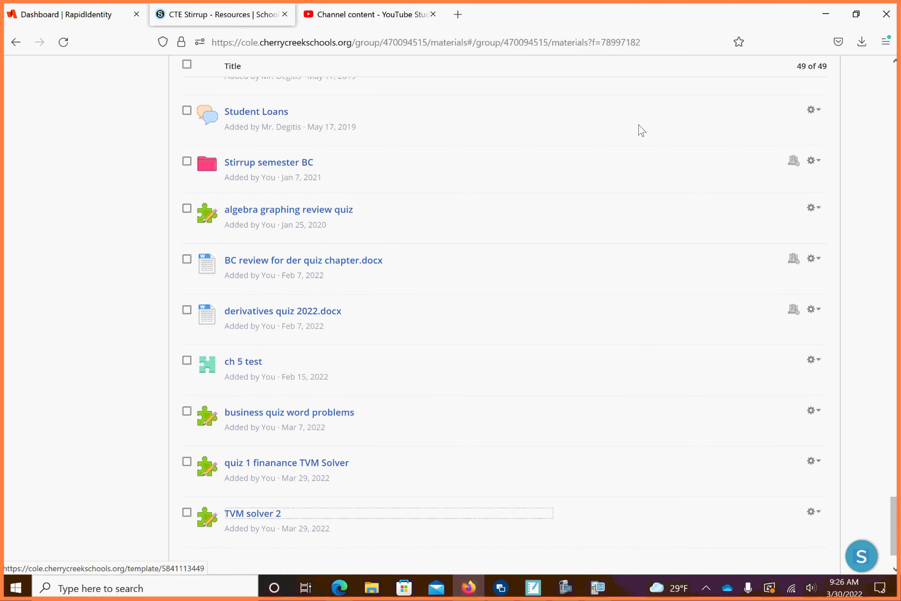
left_click(813, 512)
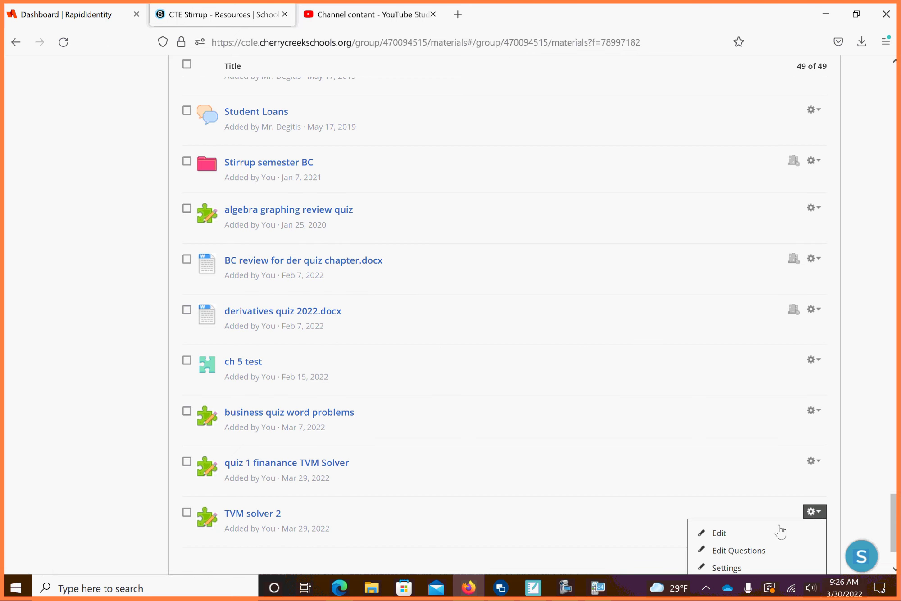
left_click(755, 550)
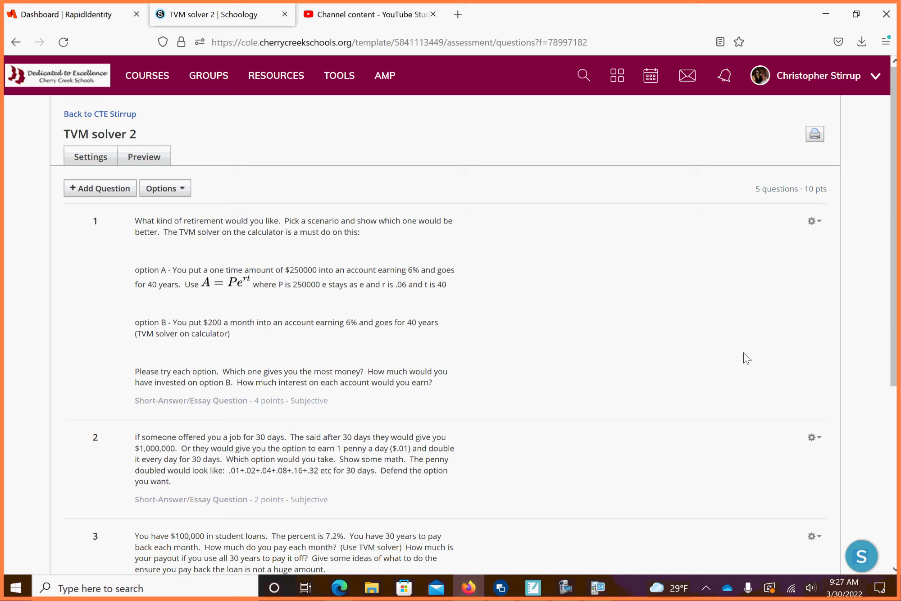
left_click_drag(897, 319, 897, 442)
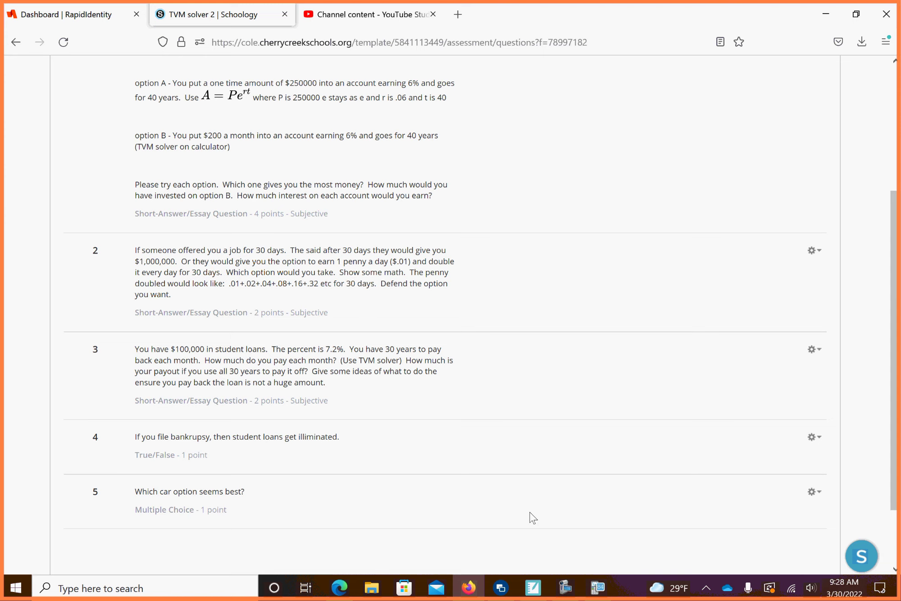
scroll(467, 513, "down", 3)
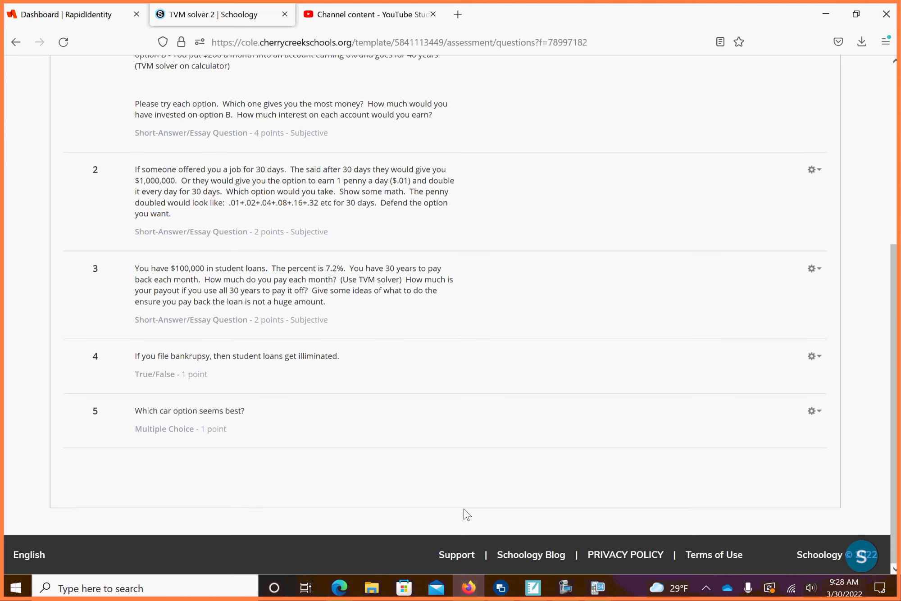
scroll(467, 514, "up", 8)
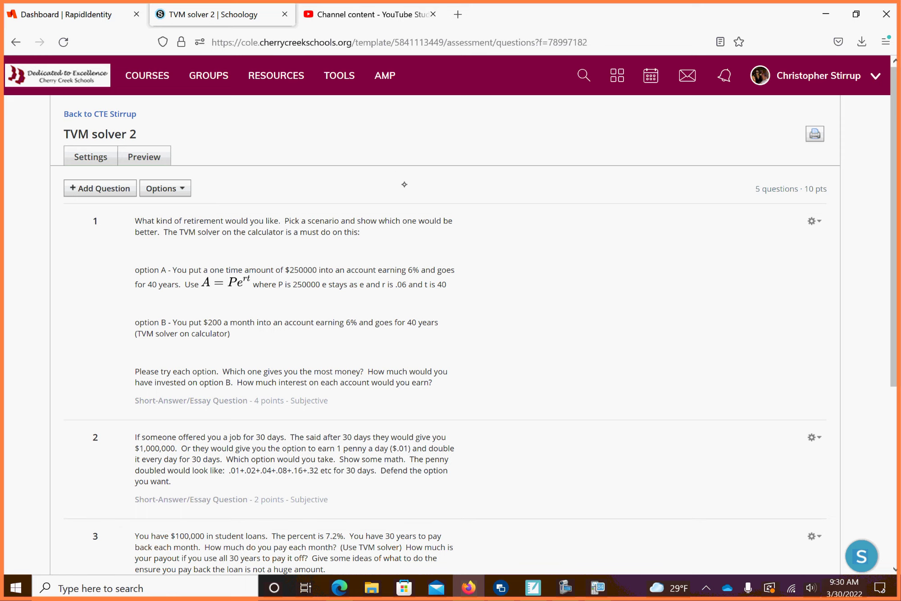
Switch to the TI-SmartView CE calculator emulator from the taskbar.
left_click(597, 587)
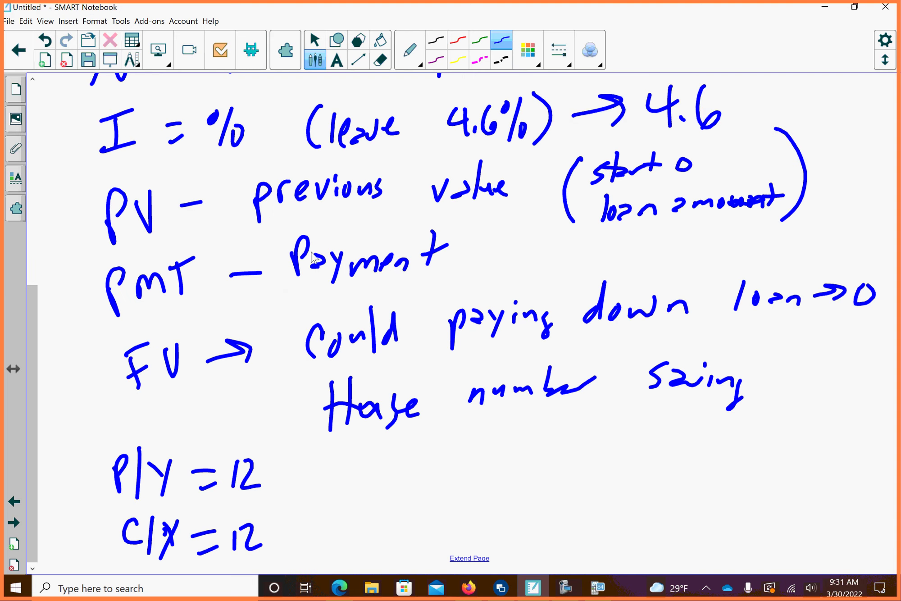
Launch SMART Recorder from the Notebook toolbar beside the TVM notes page.
left_click(189, 52)
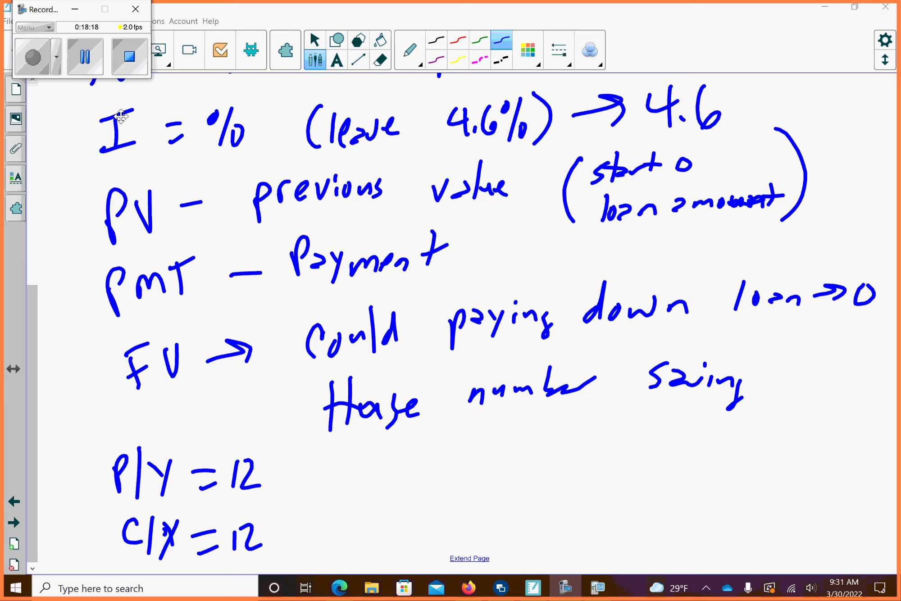